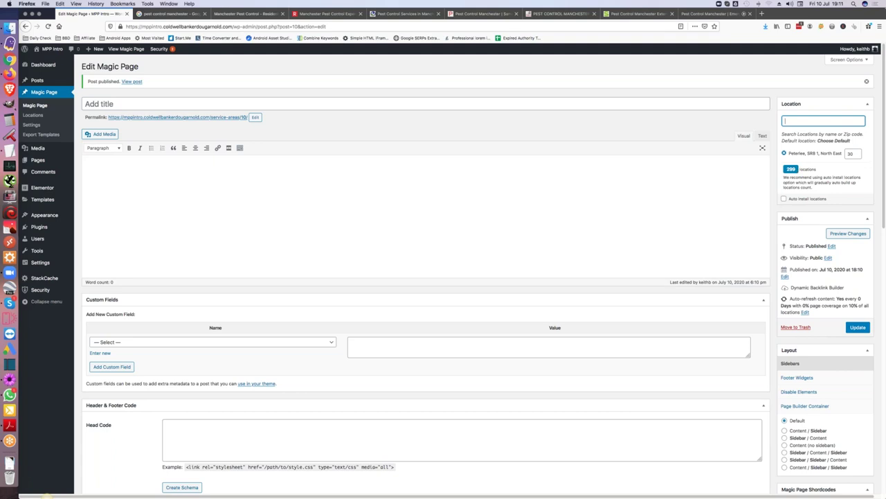
Step: Turn on auto-installed locations for this Magic Page and choose Option 1, discarding the installed locations to start from 0
{"action": "left_click", "coordinate": [785, 199]}
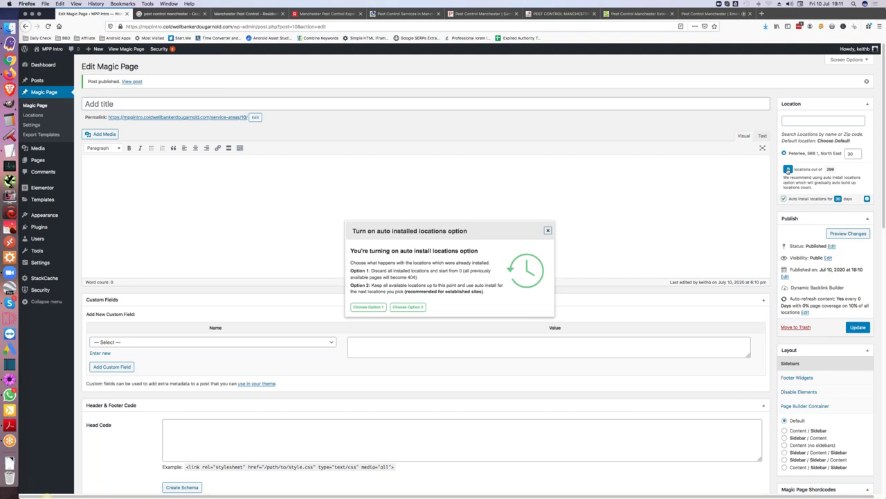
{"action": "left_click", "coordinate": [839, 199]}
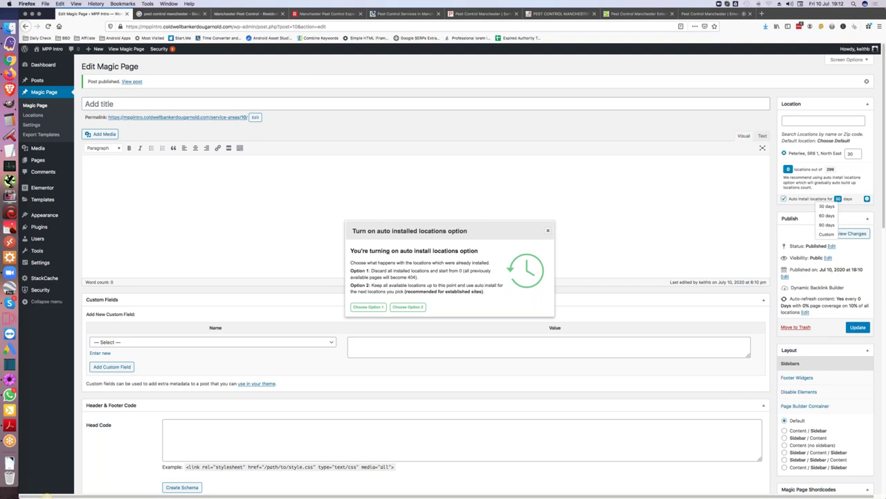
{"action": "left_click", "coordinate": [804, 218]}
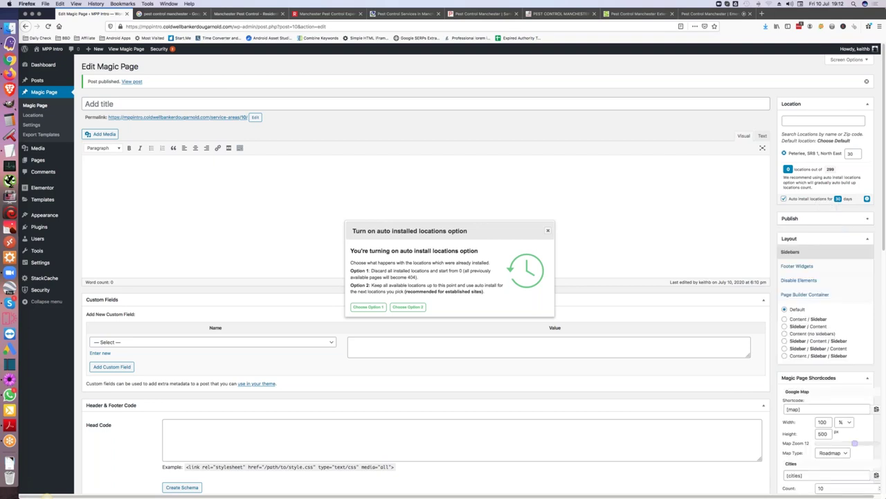
{"action": "left_click", "coordinate": [369, 307]}
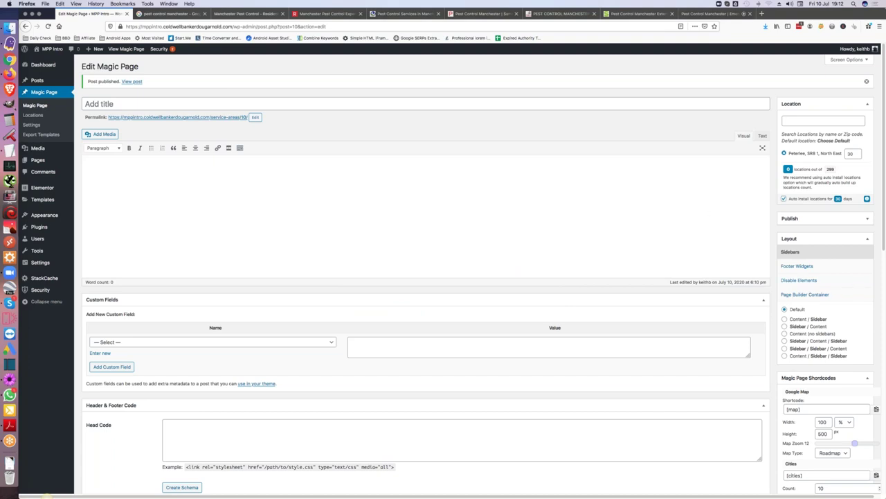
Step: Update the Magic Page with the auto-install setting and check its list of auto-installed locations
{"action": "scroll", "coordinate": [854, 286], "scroll_direction": "down", "scroll_amount": 5}
{"action": "scroll", "coordinate": [426, 277], "scroll_direction": "down", "scroll_amount": 6}
{"action": "scroll", "coordinate": [426, 277], "scroll_direction": "up", "scroll_amount": 2}
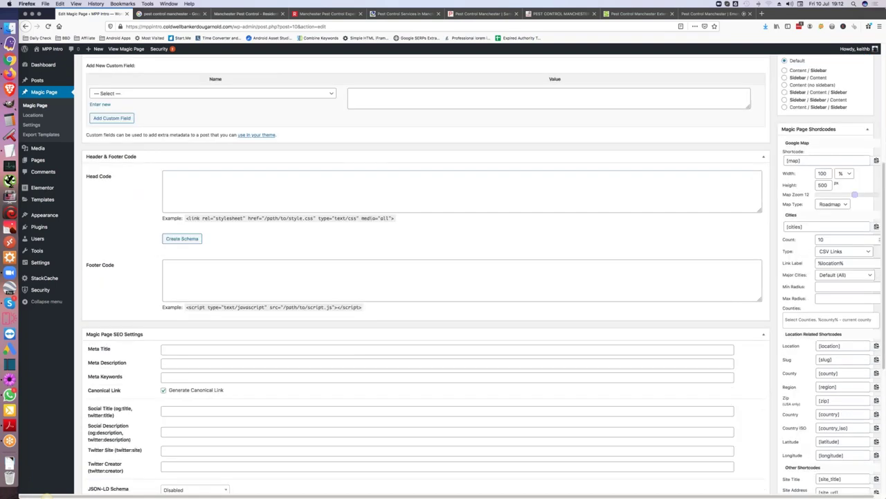
{"action": "scroll", "coordinate": [426, 277], "scroll_direction": "up", "scroll_amount": 8}
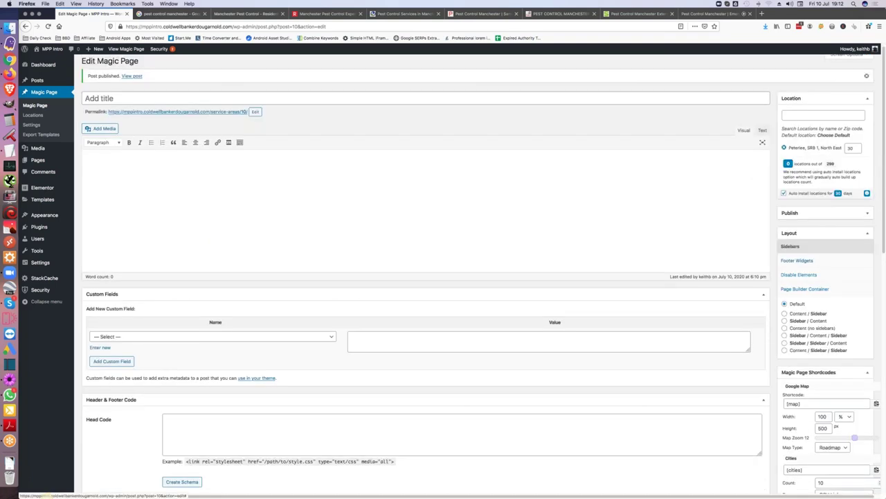
{"action": "left_click", "coordinate": [866, 214]}
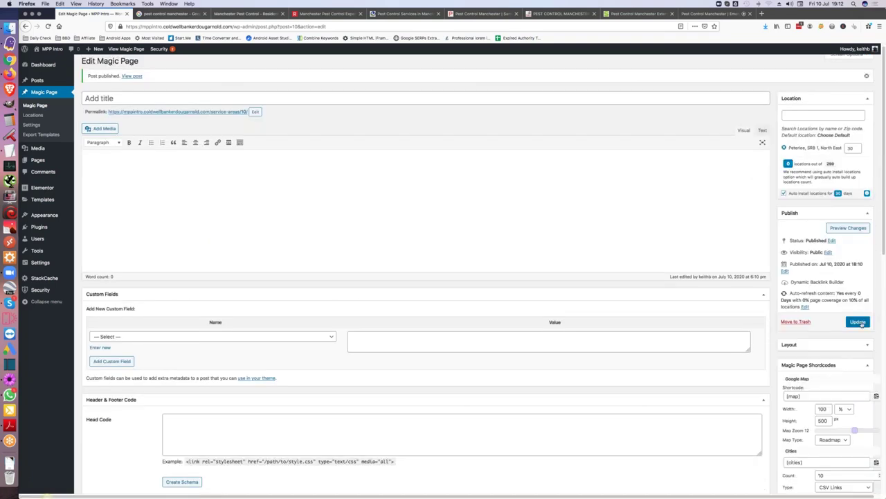
{"action": "left_click", "coordinate": [859, 322]}
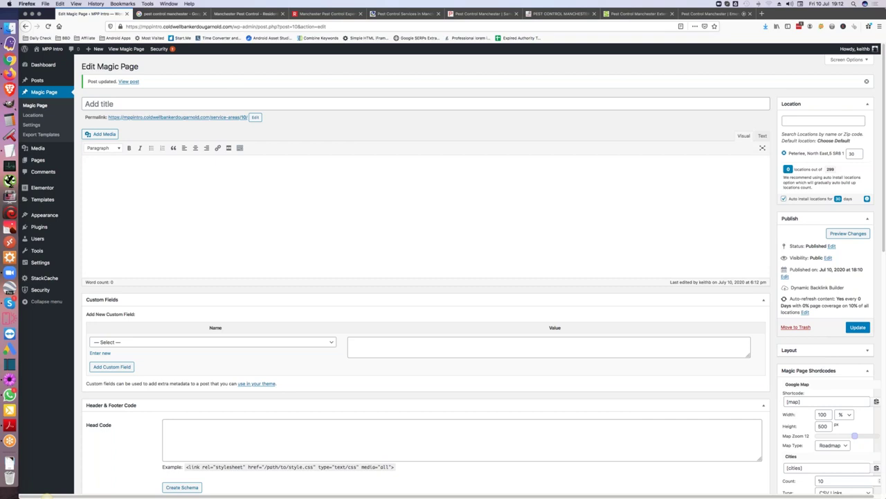
{"action": "left_click", "coordinate": [788, 170]}
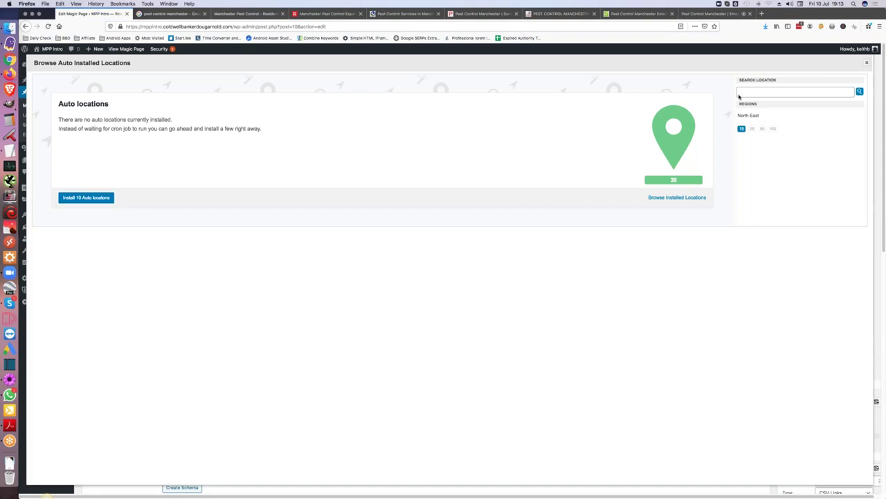
{"action": "left_click", "coordinate": [869, 64]}
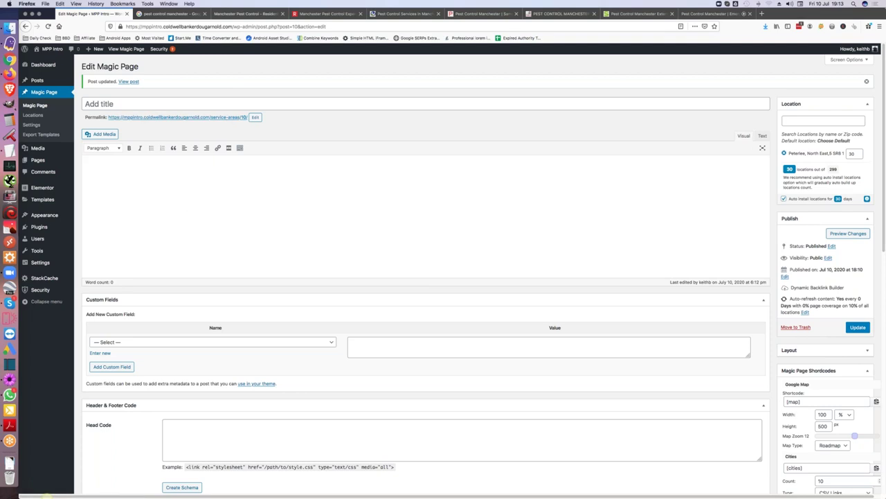
Step: Title the Magic Page "[location] Pest Control" and update it
{"action": "left_click", "coordinate": [84, 104]}
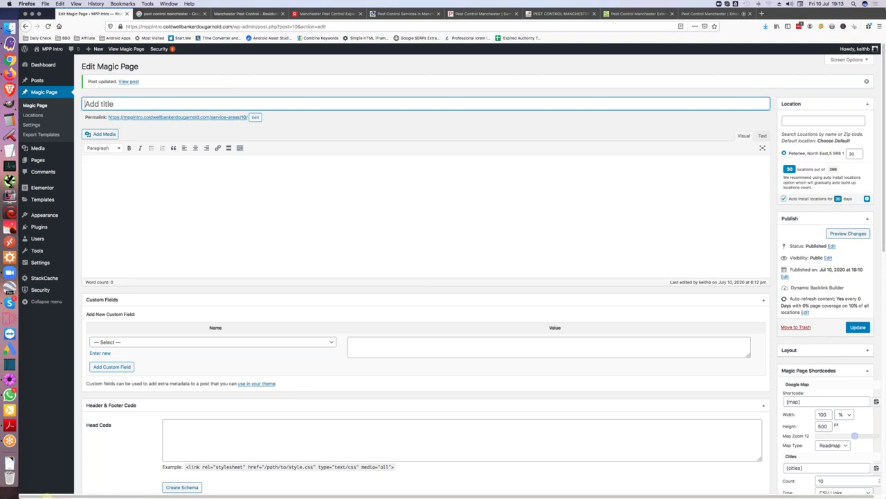
{"action": "type", "text": "[location] pest Control"}
{"action": "key", "text": "BackSpace"}
{"action": "type", "text": "P"}
{"action": "left_click", "coordinate": [858, 329]}
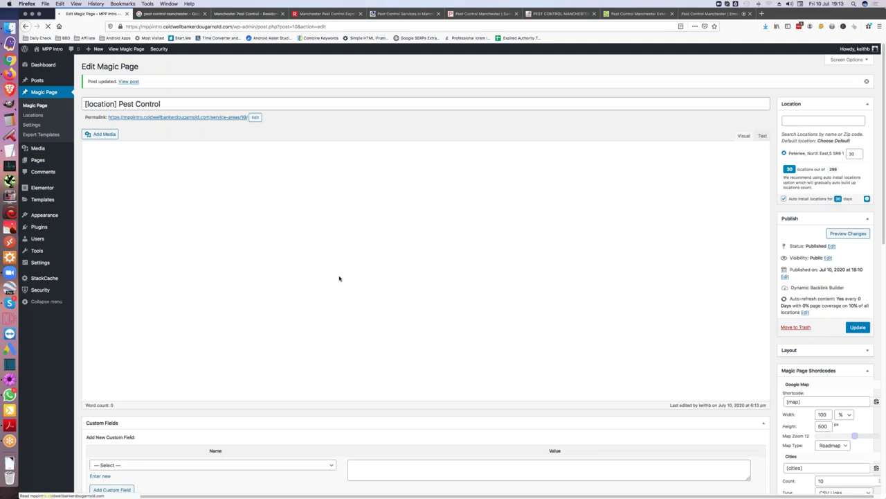
Step: View the published page from its permalink in a separate tab, and return to the Magic Page editor
{"action": "right_click", "coordinate": [216, 117]}
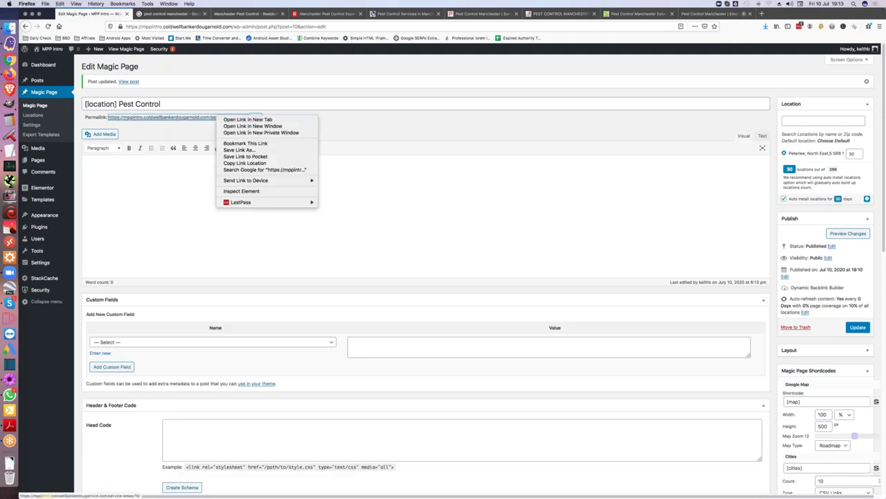
{"action": "left_click", "coordinate": [247, 119]}
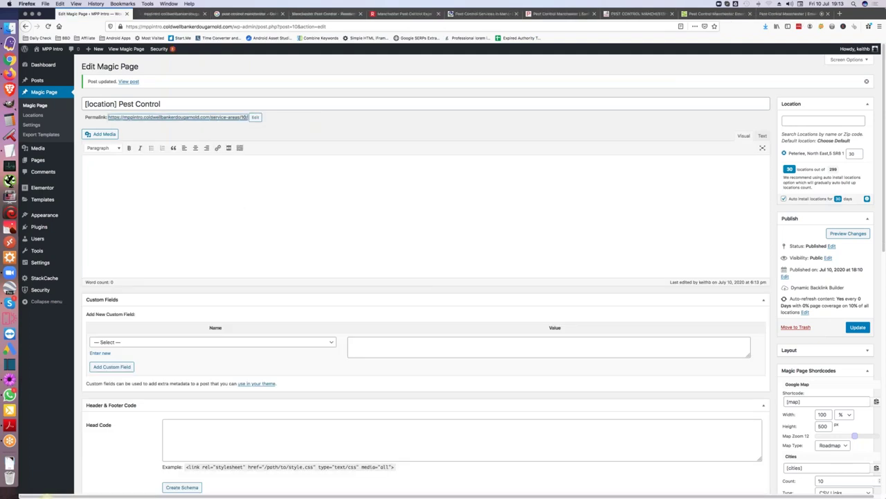
{"action": "left_click", "coordinate": [179, 14]}
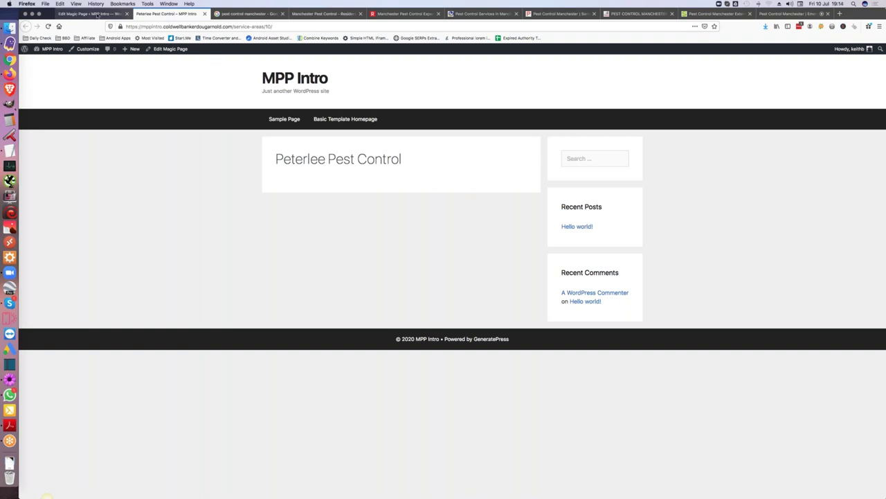
{"action": "left_click", "coordinate": [97, 14]}
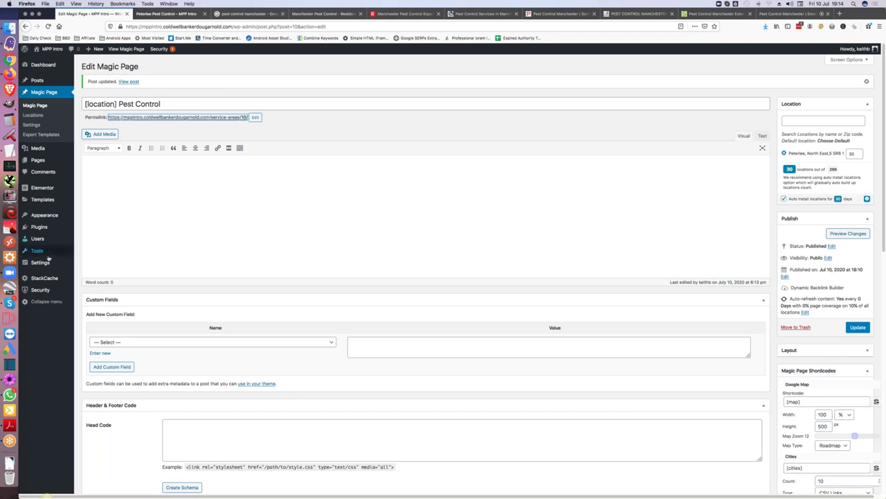
Step: Disable Elementor's default colors and default fonts in its general settings and save the changes
{"action": "mouse_move", "coordinate": [52, 254]}
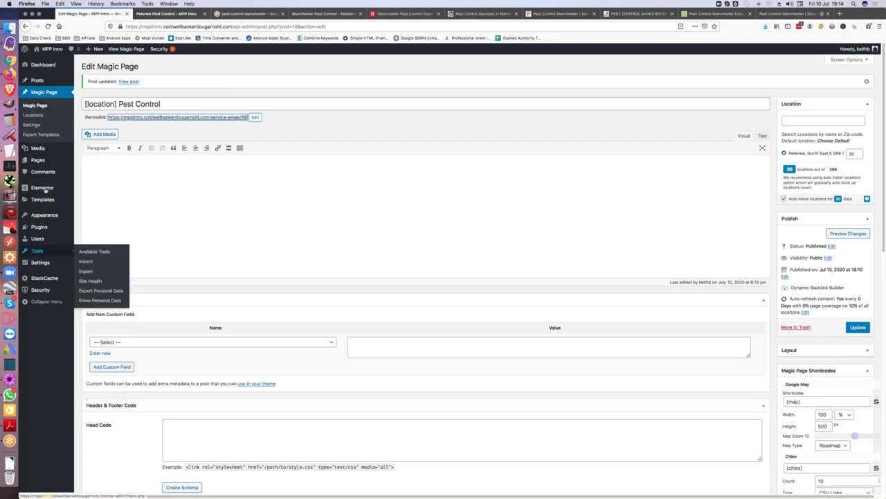
{"action": "mouse_move", "coordinate": [42, 188]}
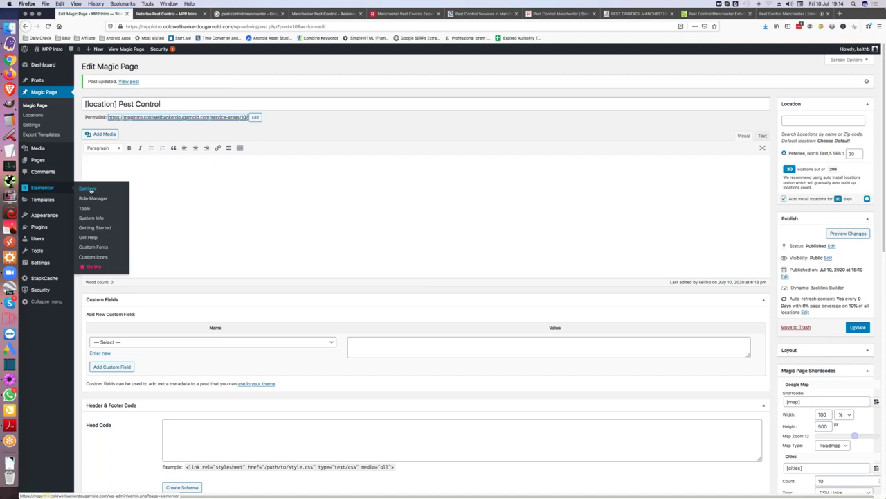
{"action": "left_click", "coordinate": [90, 191]}
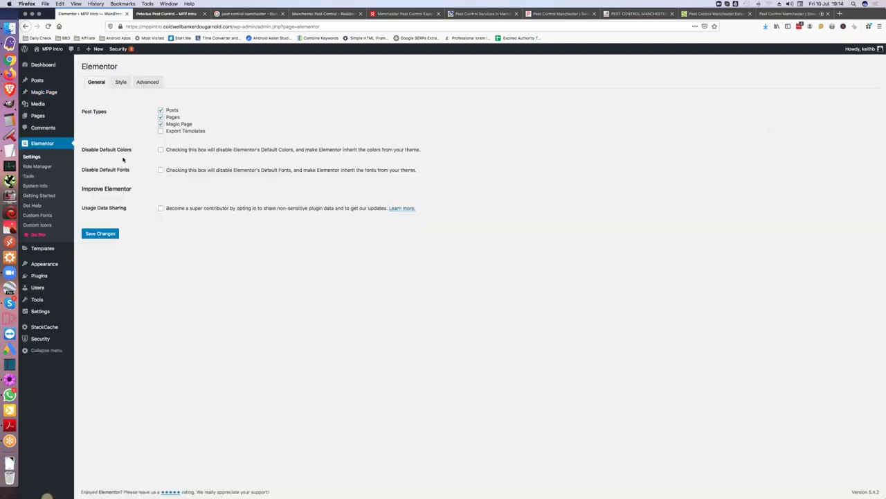
{"action": "left_click", "coordinate": [160, 151]}
{"action": "left_click", "coordinate": [161, 171]}
{"action": "left_click", "coordinate": [102, 237]}
Step: Open the Peterlee Pest Control page from the Magic Page list for editing
{"action": "mouse_move", "coordinate": [48, 92]}
{"action": "left_click", "coordinate": [91, 93]}
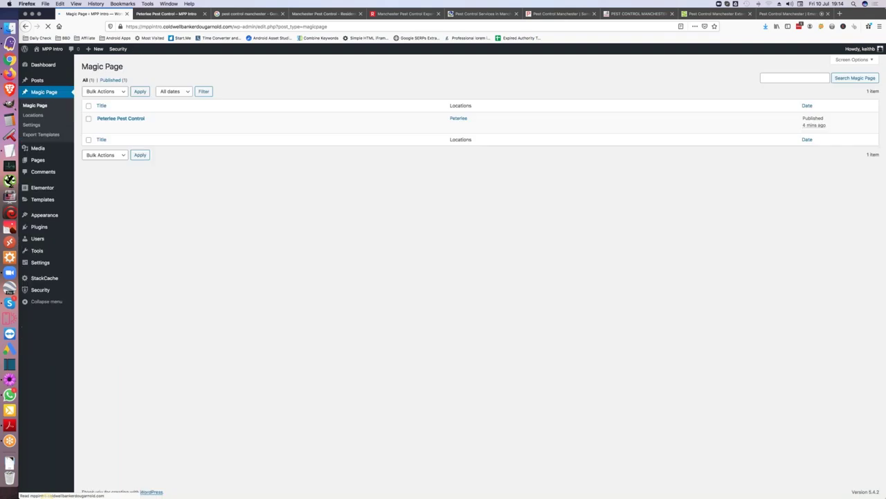
{"action": "left_click", "coordinate": [101, 127]}
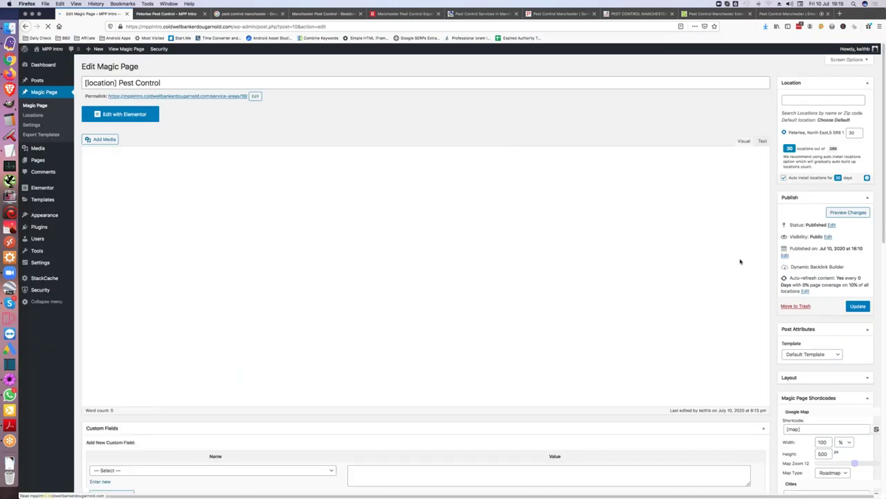
Step: Collapse the Header & Footer Code and Custom Fields sections below the page content
{"action": "scroll", "coordinate": [740, 262], "scroll_direction": "down", "scroll_amount": 2}
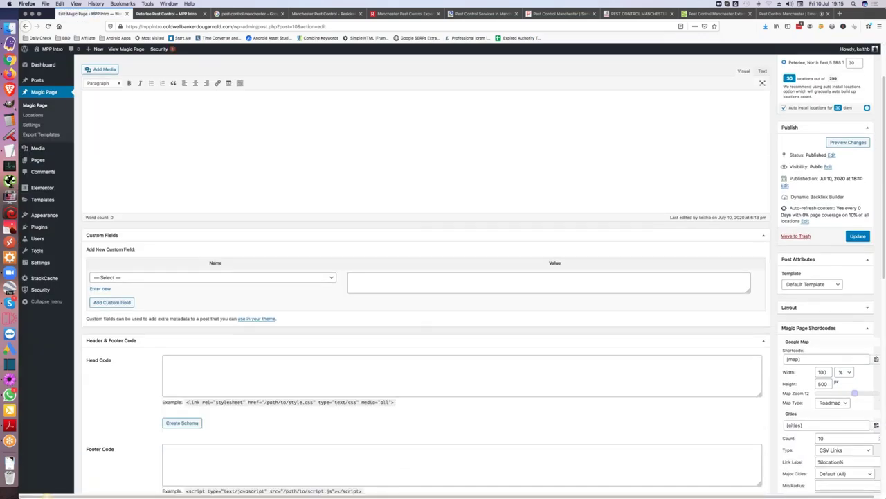
{"action": "scroll", "coordinate": [744, 248], "scroll_direction": "down", "scroll_amount": 1}
{"action": "scroll", "coordinate": [213, 136], "scroll_direction": "up", "scroll_amount": 2}
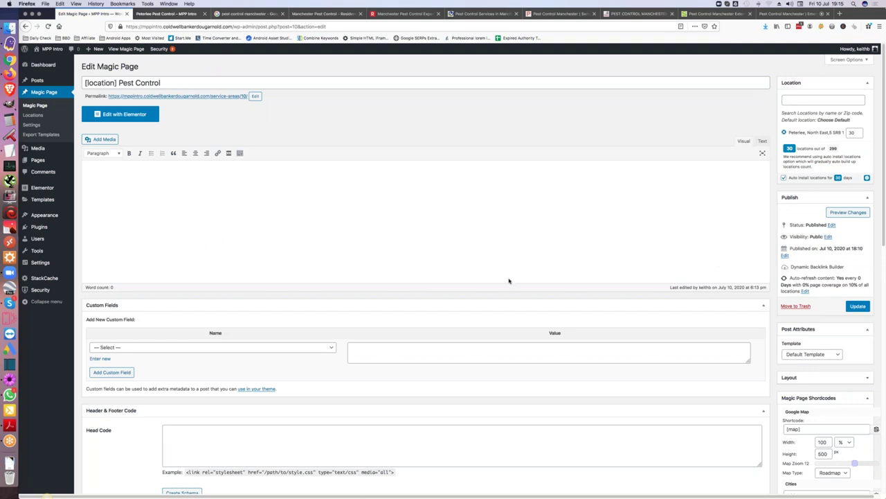
{"action": "scroll", "coordinate": [509, 280], "scroll_direction": "down", "scroll_amount": 1}
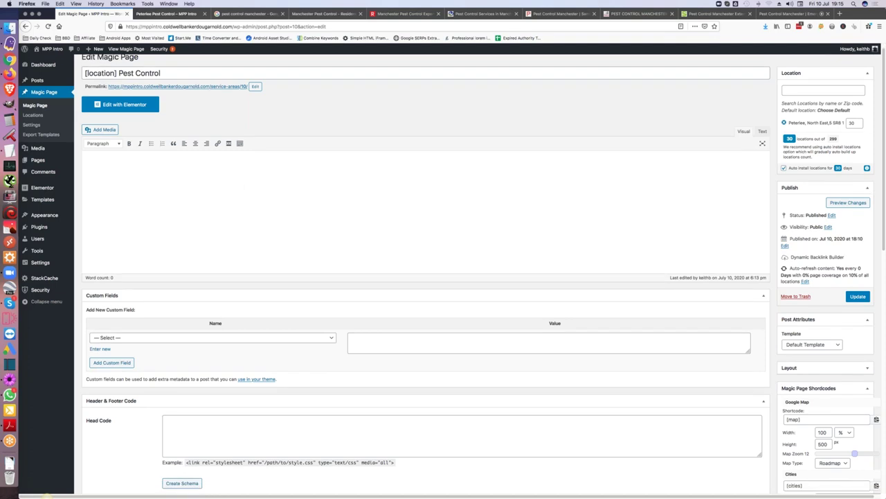
{"action": "scroll", "coordinate": [425, 274], "scroll_direction": "down", "scroll_amount": 5}
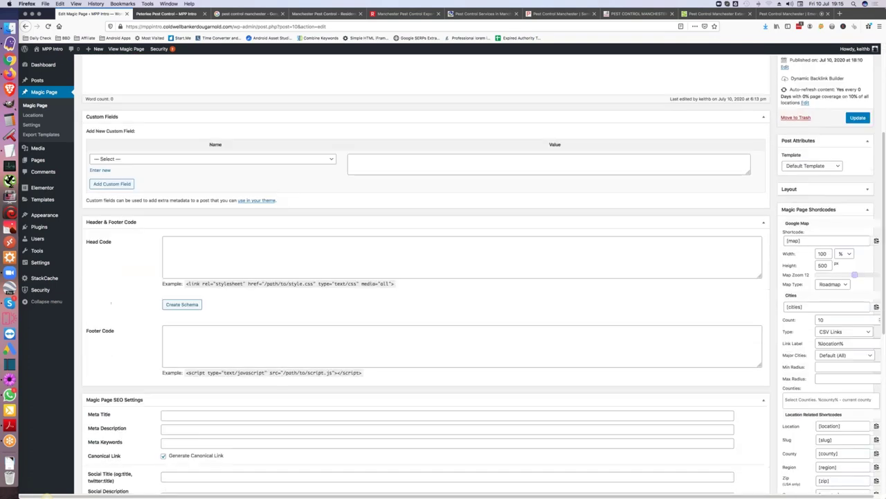
{"action": "scroll", "coordinate": [425, 275], "scroll_direction": "down", "scroll_amount": 3}
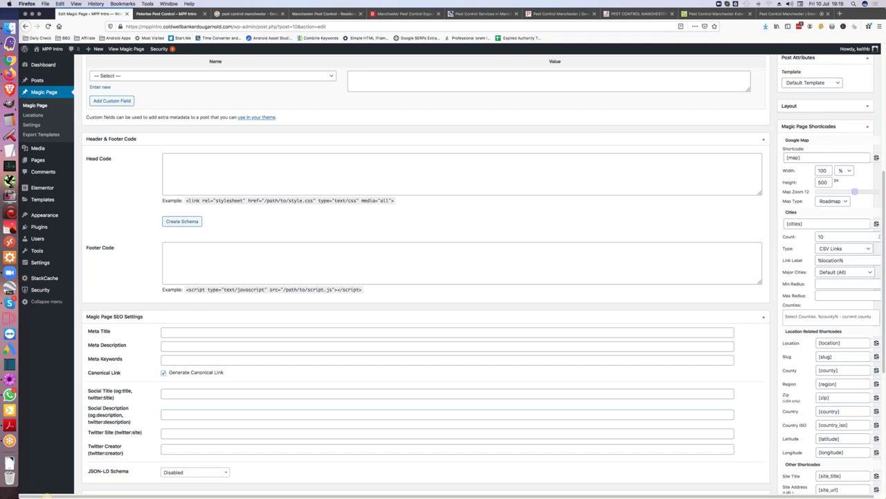
{"action": "scroll", "coordinate": [426, 274], "scroll_direction": "down", "scroll_amount": 1}
{"action": "scroll", "coordinate": [425, 274], "scroll_direction": "down", "scroll_amount": 1}
{"action": "scroll", "coordinate": [754, 81], "scroll_direction": "down", "scroll_amount": 1}
{"action": "left_click", "coordinate": [765, 98]}
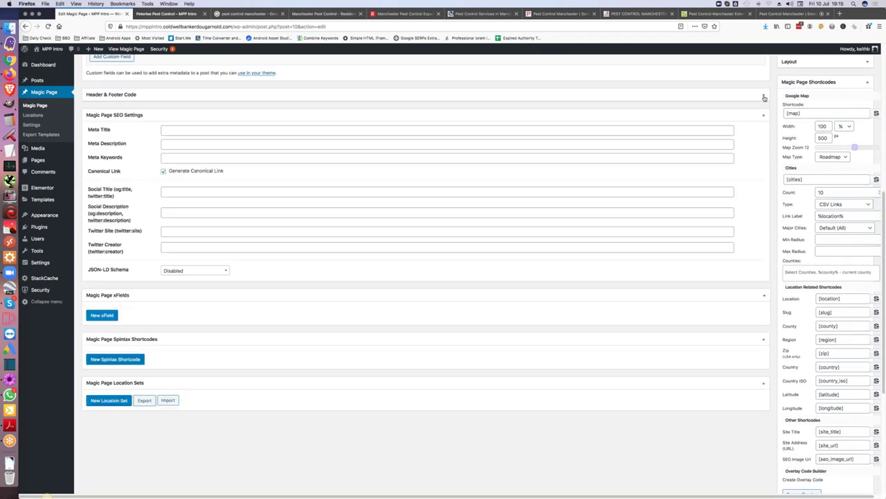
{"action": "scroll", "coordinate": [765, 97], "scroll_direction": "up", "scroll_amount": 4}
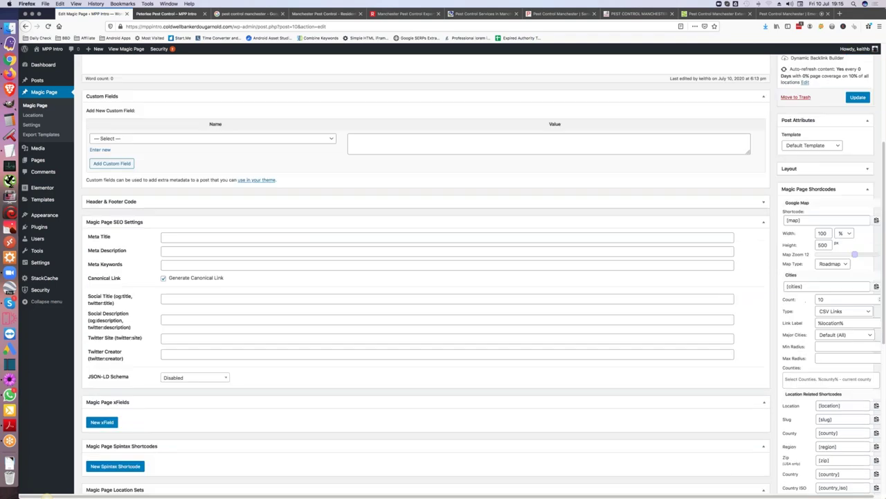
{"action": "left_click", "coordinate": [764, 100]}
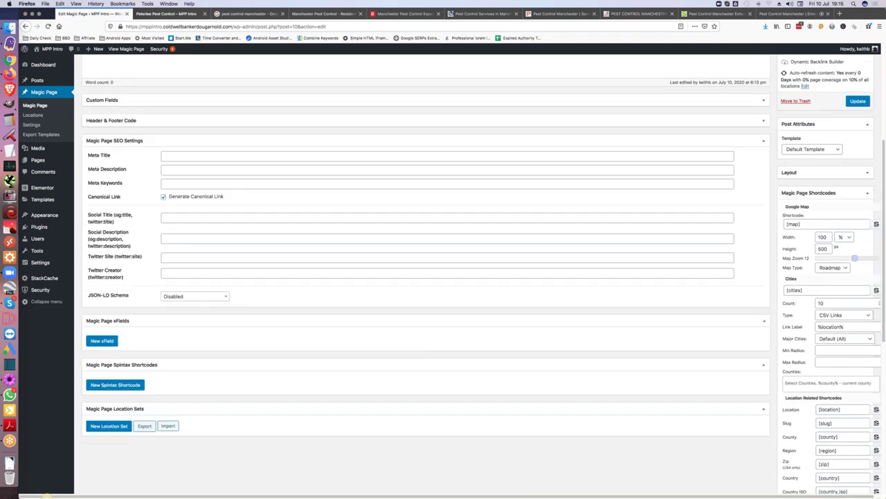
Step: Review the page title and content areas and the meta, canonical, social and schema fields in the Magic Page SEO Settings
{"action": "scroll", "coordinate": [169, 128], "scroll_direction": "down", "scroll_amount": 1}
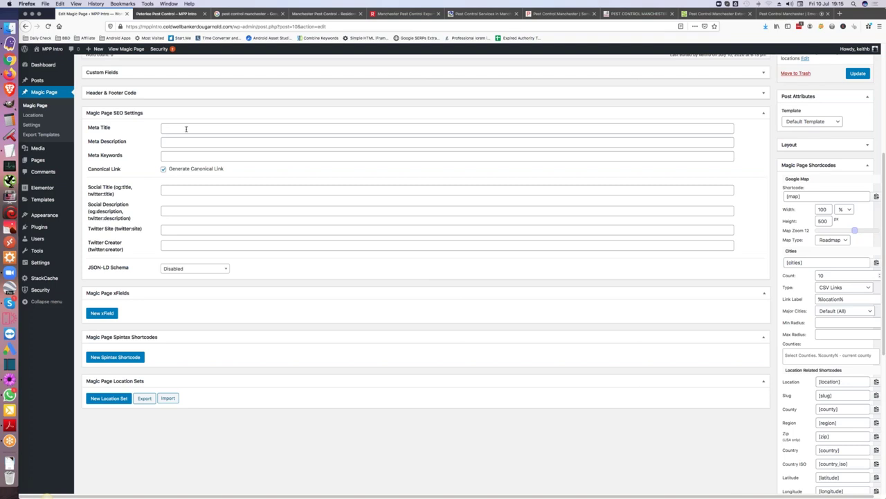
{"action": "scroll", "coordinate": [186, 129], "scroll_direction": "up", "scroll_amount": 4}
{"action": "scroll", "coordinate": [236, 215], "scroll_direction": "up", "scroll_amount": 3}
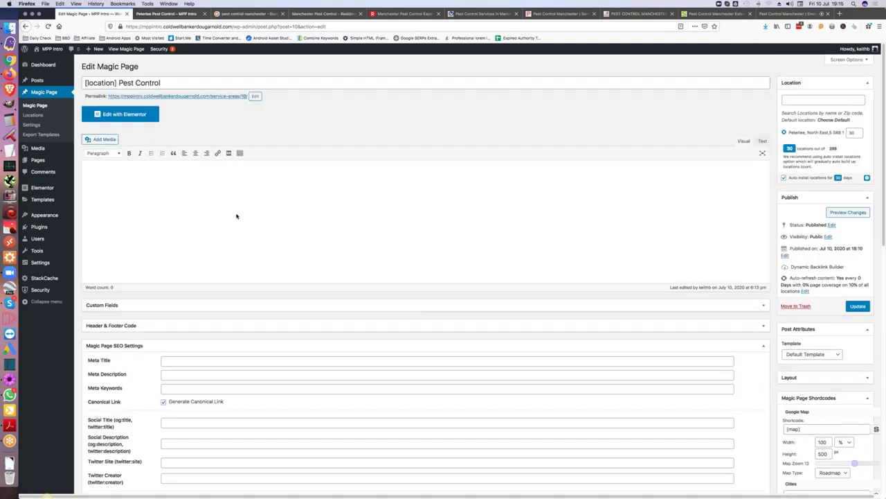
{"action": "scroll", "coordinate": [236, 216], "scroll_direction": "down", "scroll_amount": 2}
{"action": "scroll", "coordinate": [481, 273], "scroll_direction": "down", "scroll_amount": 1}
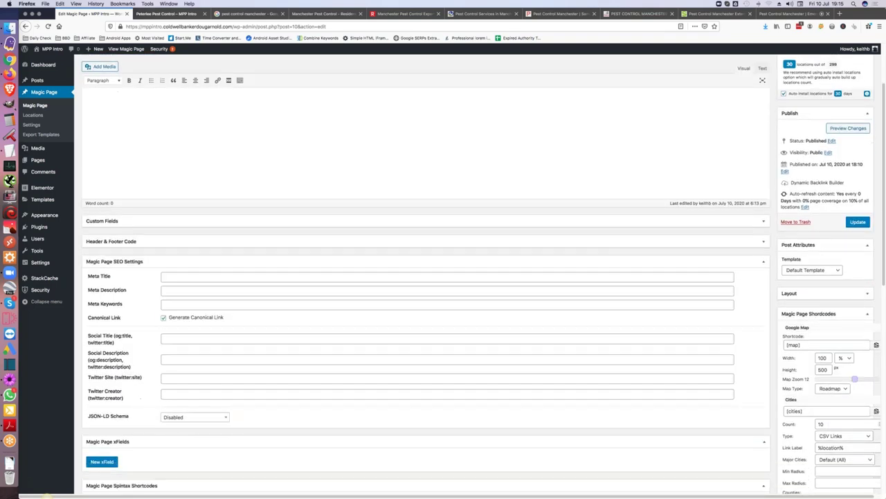
{"action": "scroll", "coordinate": [425, 277], "scroll_direction": "down", "scroll_amount": 2}
{"action": "left_click", "coordinate": [171, 222]}
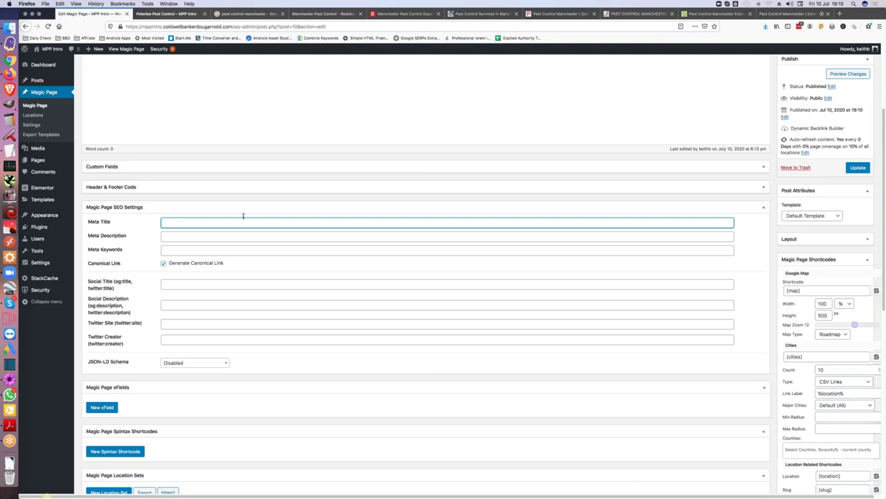
{"action": "scroll", "coordinate": [426, 277], "scroll_direction": "up", "scroll_amount": 3}
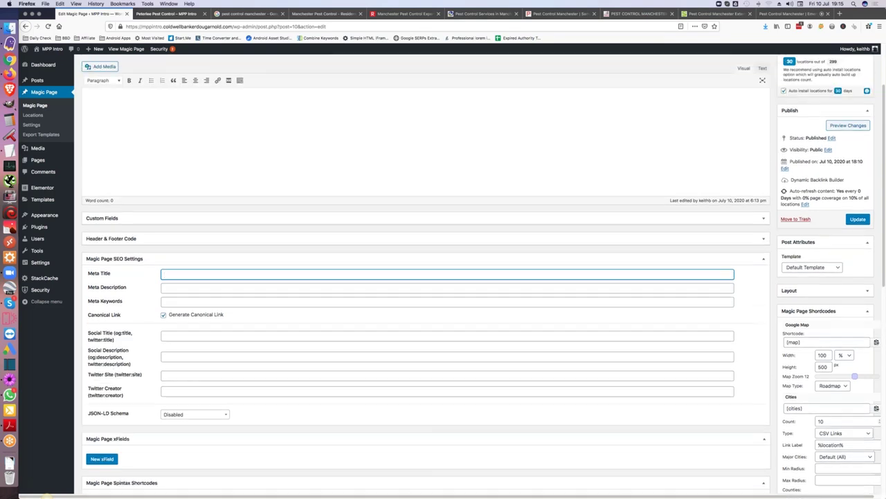
{"action": "scroll", "coordinate": [164, 250], "scroll_direction": "down", "scroll_amount": 3}
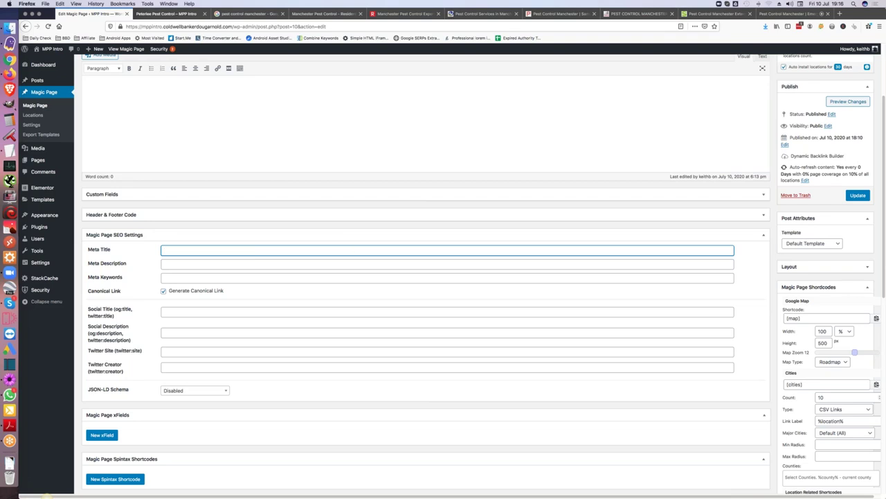
Step: Create a new spintax shortcode labelled "title" and save it
{"action": "scroll", "coordinate": [443, 277], "scroll_direction": "down", "scroll_amount": 1}
{"action": "scroll", "coordinate": [443, 277], "scroll_direction": "down", "scroll_amount": 3}
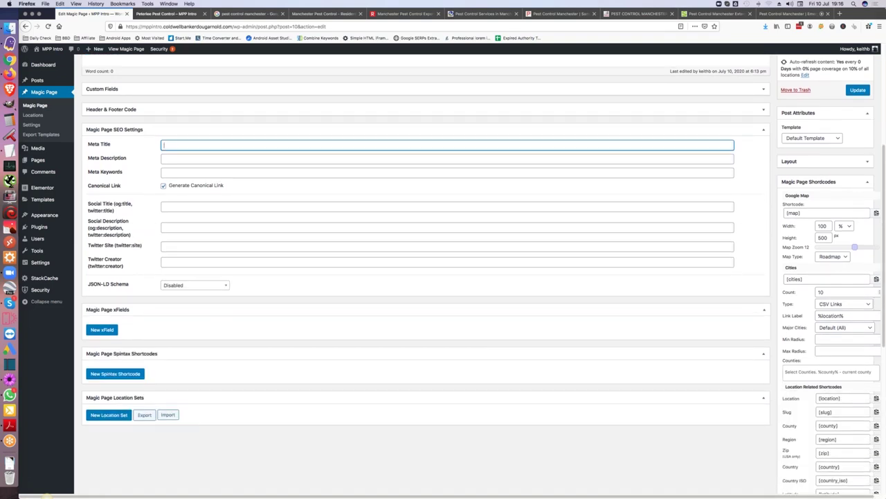
{"action": "left_click", "coordinate": [112, 374]}
{"action": "left_click", "coordinate": [110, 377]}
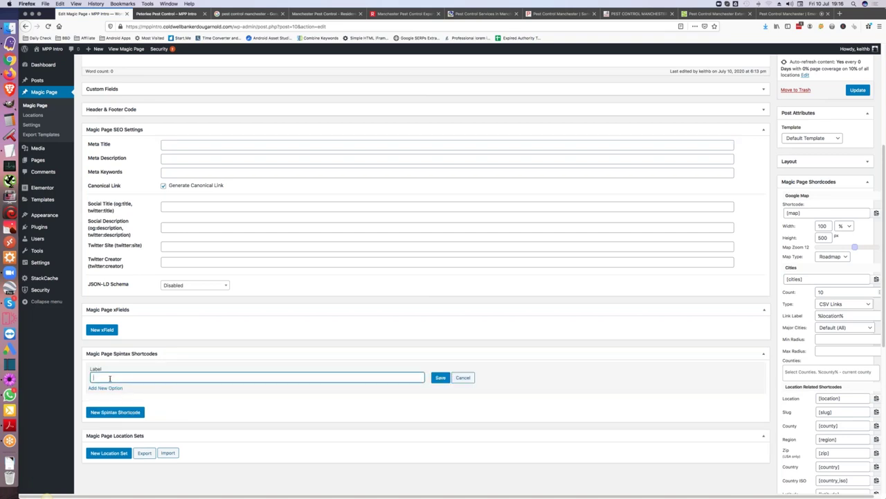
{"action": "type", "text": "spin"}
{"action": "key", "text": "BackSpace"}
{"action": "key", "text": "BackSpace"}
{"action": "key", "text": "BackSpace"}
{"action": "type", "text": "itle"}
{"action": "left_click", "coordinate": [436, 379]}
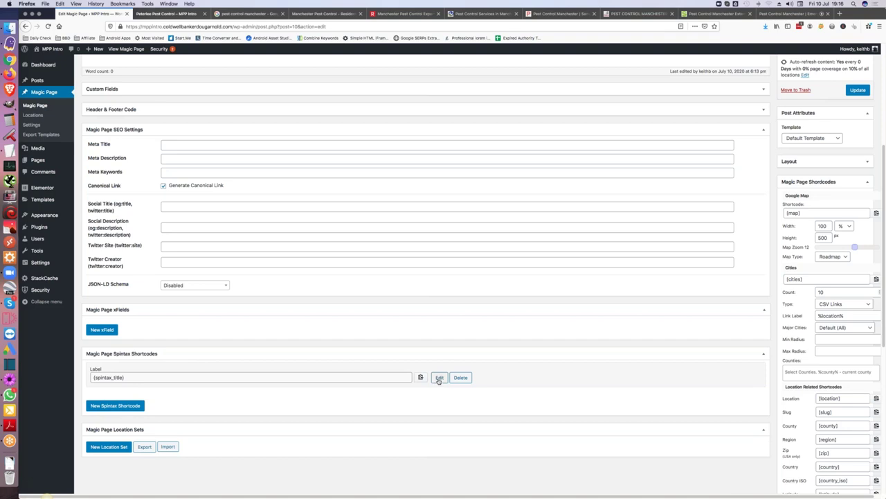
Step: Add an option to the title spintax shortcode reading "Pest Control [location] {We|Our Team} Are The {Best|Greatest} Pest Exterminators In [county]"
{"action": "left_click", "coordinate": [439, 378]}
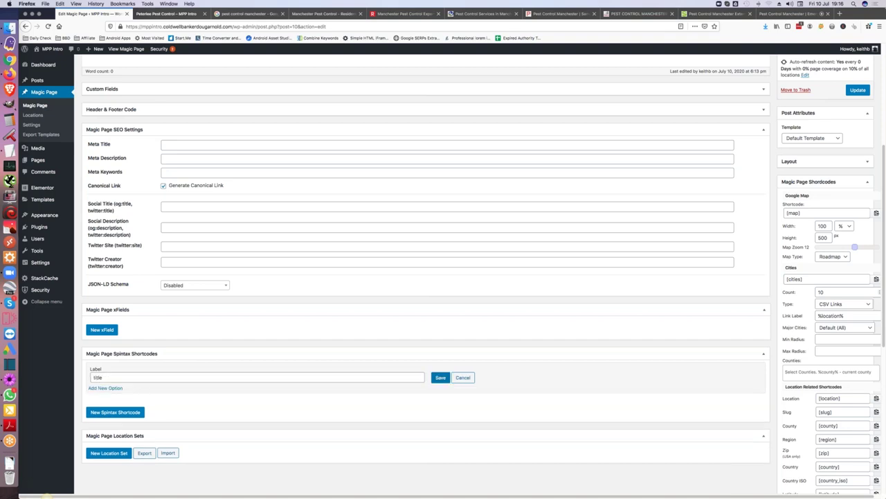
{"action": "left_click", "coordinate": [110, 389]}
{"action": "left_click", "coordinate": [106, 398]}
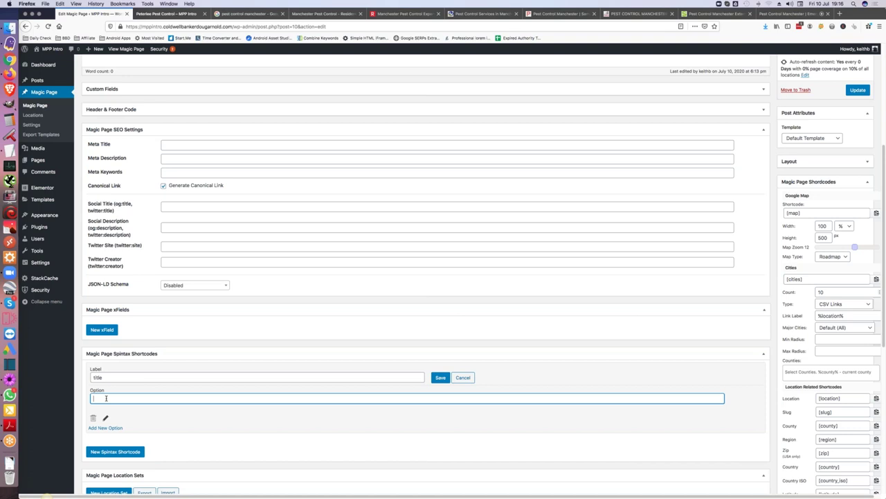
{"action": "type", "text": "pes"}
{"action": "key", "text": "BackSpace"}
{"action": "key", "text": "BackSpace"}
{"action": "key", "text": "BackSpace"}
{"action": "key", "text": "BackSpace"}
{"action": "type", "text": "Pest"}
{"action": "type", "text": " Control"}
{"action": "type", "text": " {loca"}
{"action": "type", "text": "tion"}
{"action": "type", "text": "} {We Ar"}
{"action": "type", "text": "|Us"}
{"action": "key", "text": "BackSpace"}
{"action": "key", "text": "BackSpace"}
{"action": "type", "text": "Our Team} Are The {Best"}
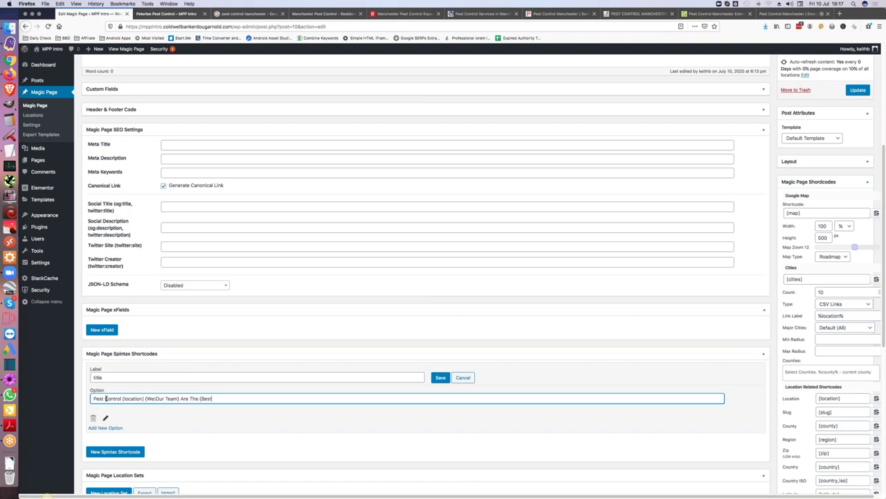
{"action": "type", "text": "|Gre"}
{"action": "type", "text": "Pes"}
{"action": "type", "text": "t Exter"}
{"action": "type", "text": "minators"}
{"action": "type", "text": " In"}
{"action": "type", "text": " {coutny"}
{"action": "type", "text": "ty"}
{"action": "type", "text": "}"}
Step: Add a second option to the title spintax shortcode and fill it with a copy of the first option's text
{"action": "scroll", "coordinate": [154, 407], "scroll_direction": "down", "scroll_amount": 2}
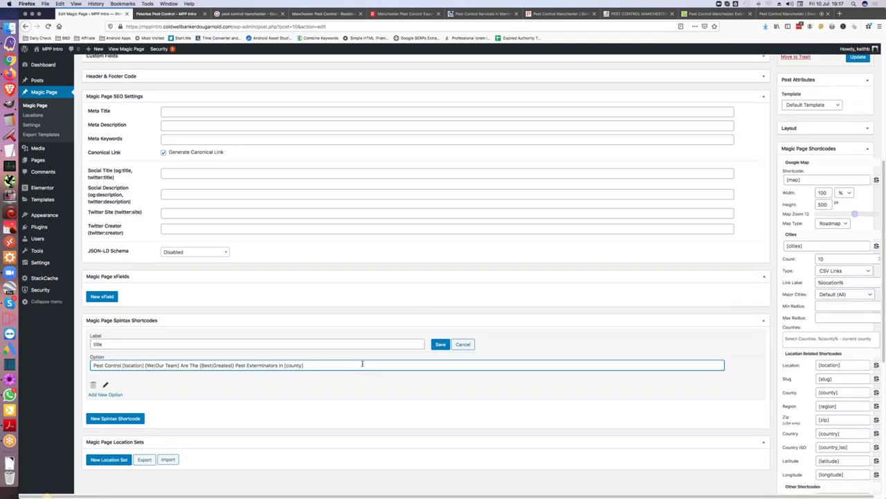
{"action": "left_click", "coordinate": [106, 395]}
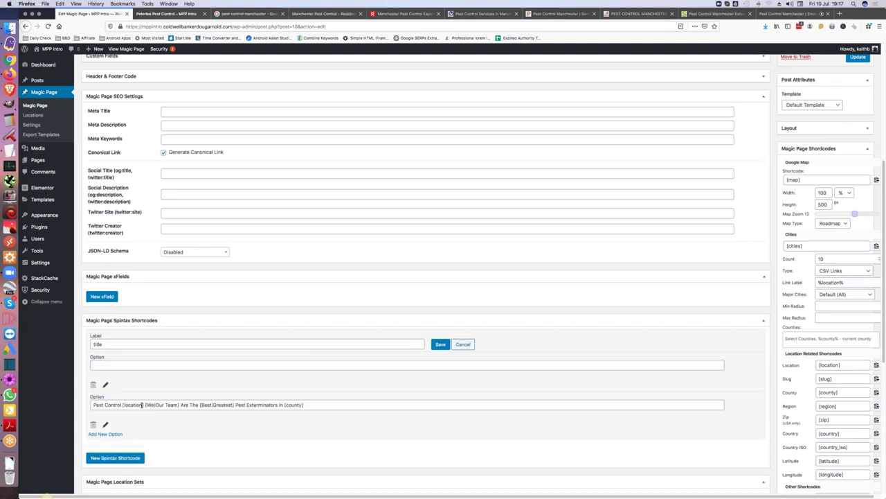
{"action": "left_click", "coordinate": [139, 405]}
{"action": "key", "text": "super+a"}
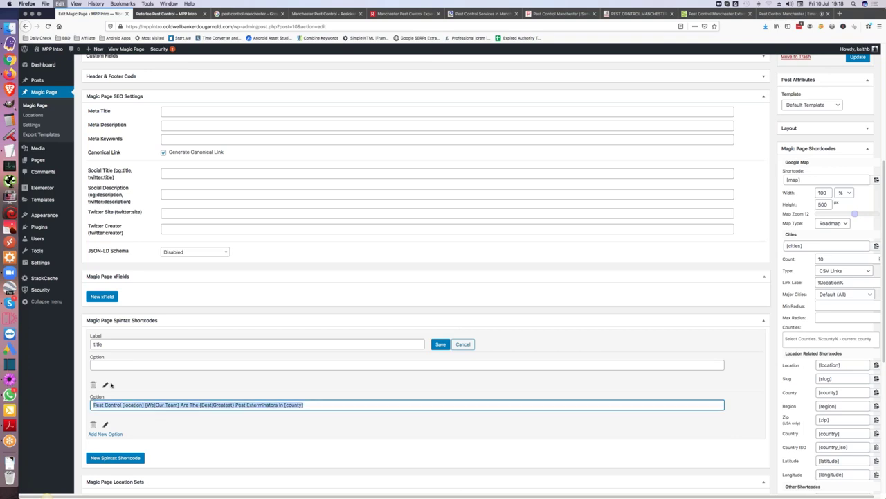
{"action": "left_click", "coordinate": [132, 365]}
{"action": "type", "text": "Pest Control [location] {We|Our Team} Are The {Best|Greatest} Pest Exterminators in [county]"}
Step: Move [location] to the start of the new option, before "Pest Control", and save the title spintax shortcode
{"action": "left_click_drag", "start_coordinate": [123, 365], "coordinate": [145, 366]}
{"action": "key", "text": "super+c"}
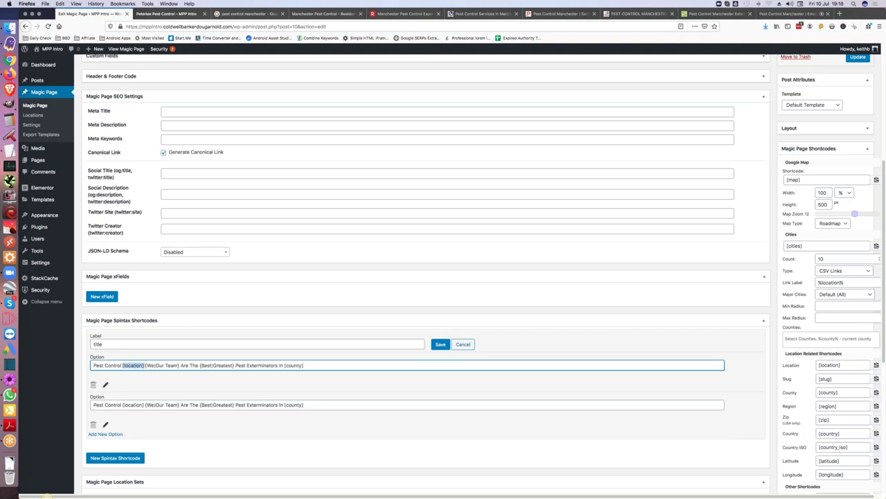
{"action": "key", "text": "BackSpace"}
{"action": "left_click", "coordinate": [93, 365]}
{"action": "key", "text": "super+v"}
{"action": "left_click", "coordinate": [441, 345]}
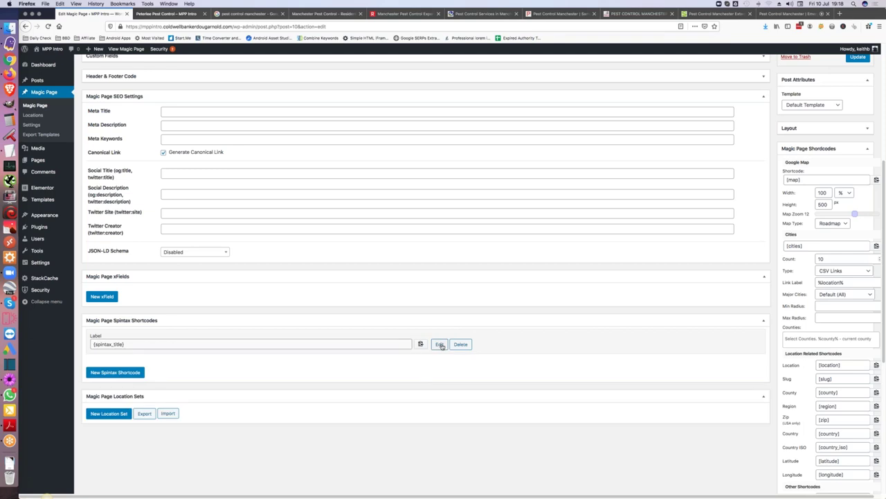
Step: Copy the {spintax_title} shortcode into the Meta Title field of the SEO settings
{"action": "left_click", "coordinate": [420, 344]}
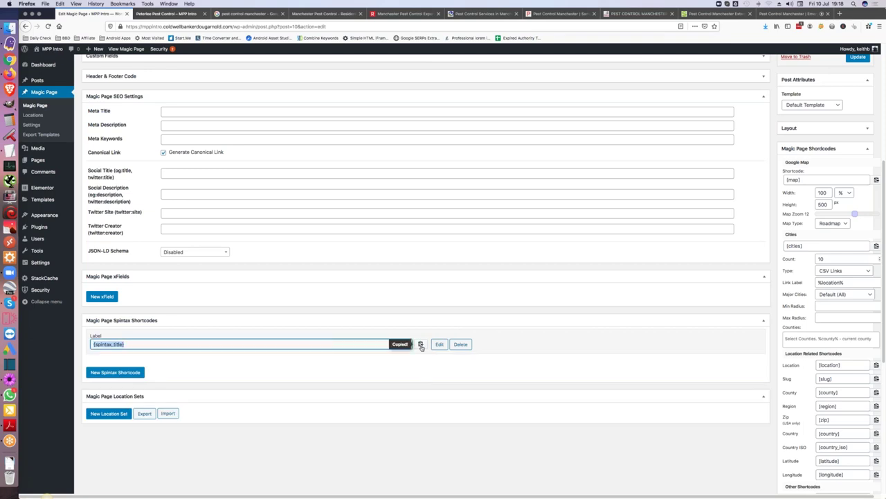
{"action": "scroll", "coordinate": [421, 347], "scroll_direction": "up", "scroll_amount": 5}
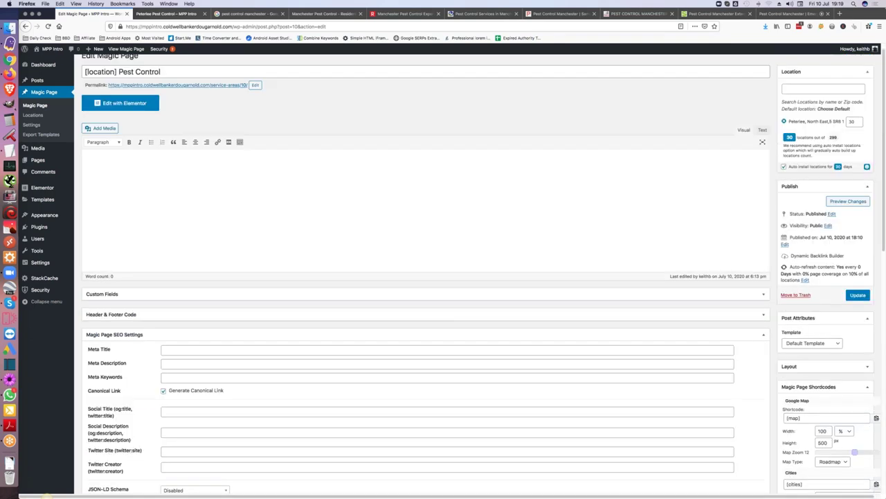
{"action": "left_click", "coordinate": [177, 349]}
{"action": "key", "text": "super+v"}
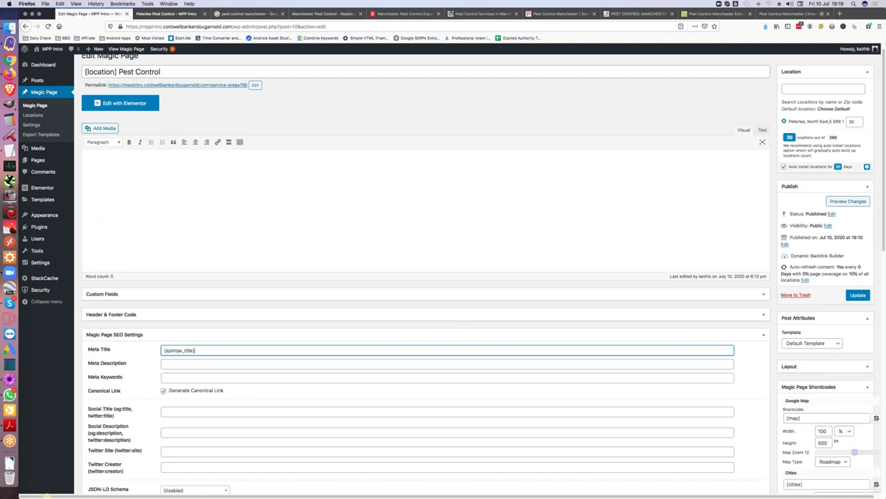
Step: Set the Social Title (og:title, twitter:title) to the {spintax_title} shortcode as well
{"action": "scroll", "coordinate": [179, 367], "scroll_direction": "down", "scroll_amount": 1}
{"action": "left_click", "coordinate": [174, 331]}
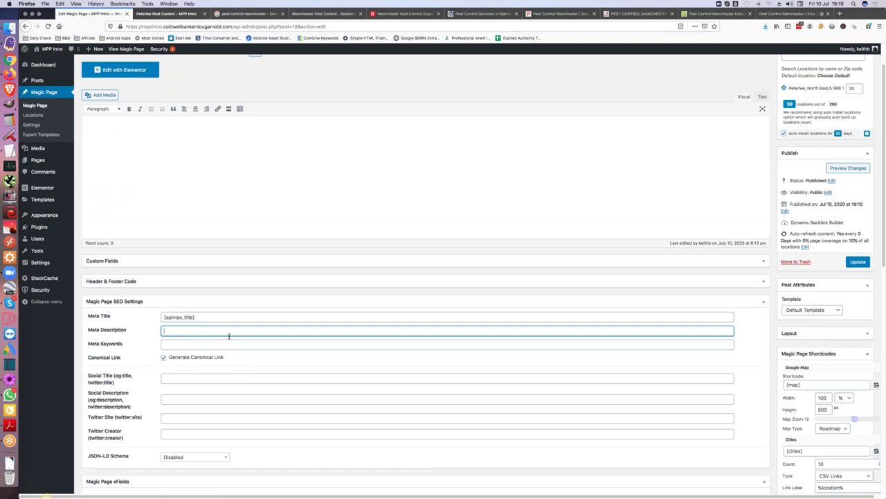
{"action": "left_click", "coordinate": [174, 345]}
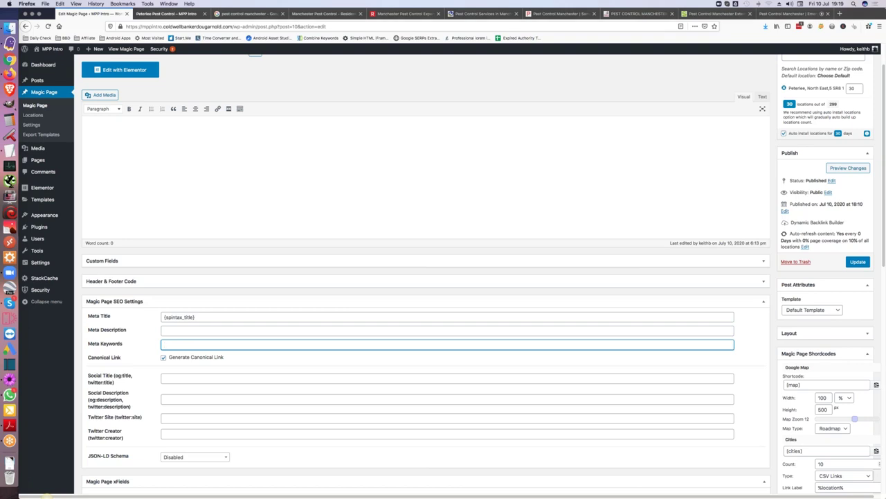
{"action": "scroll", "coordinate": [175, 344], "scroll_direction": "down", "scroll_amount": 2}
{"action": "triple_click", "coordinate": [187, 266]}
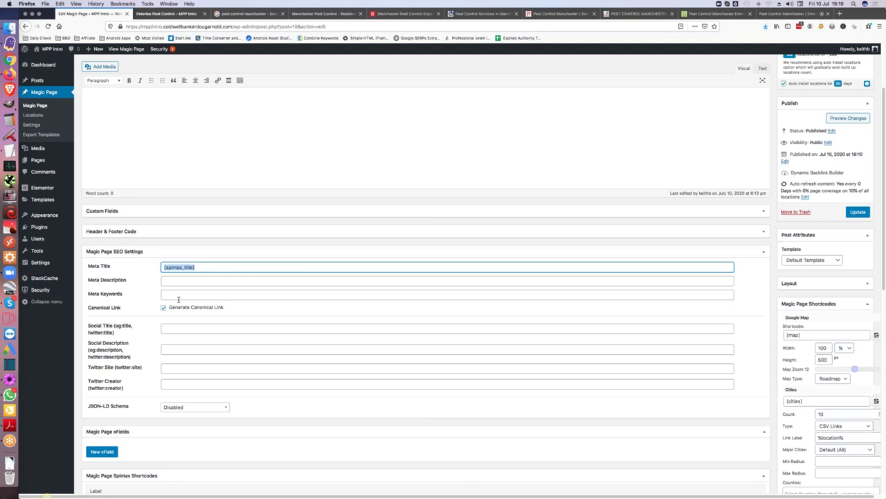
{"action": "left_click", "coordinate": [164, 329]}
{"action": "key", "text": "ctrl+v"}
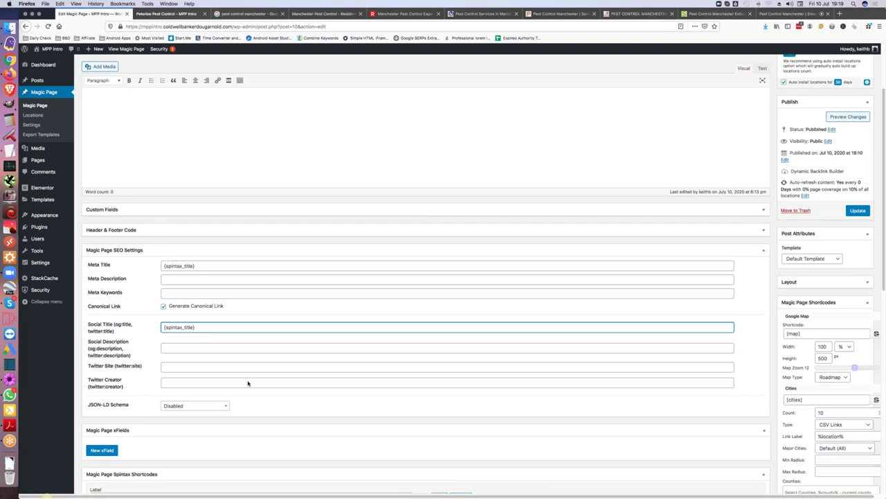
Step: Switch the JSON-LD schema to Advanced Schema Builder, view its schema builder, and return to the page editor
{"action": "scroll", "coordinate": [247, 382], "scroll_direction": "down", "scroll_amount": 1}
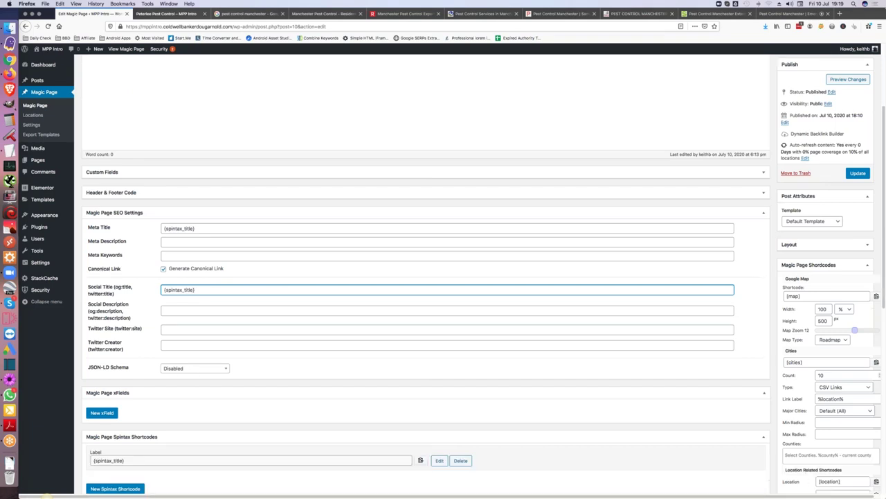
{"action": "left_click", "coordinate": [183, 371]}
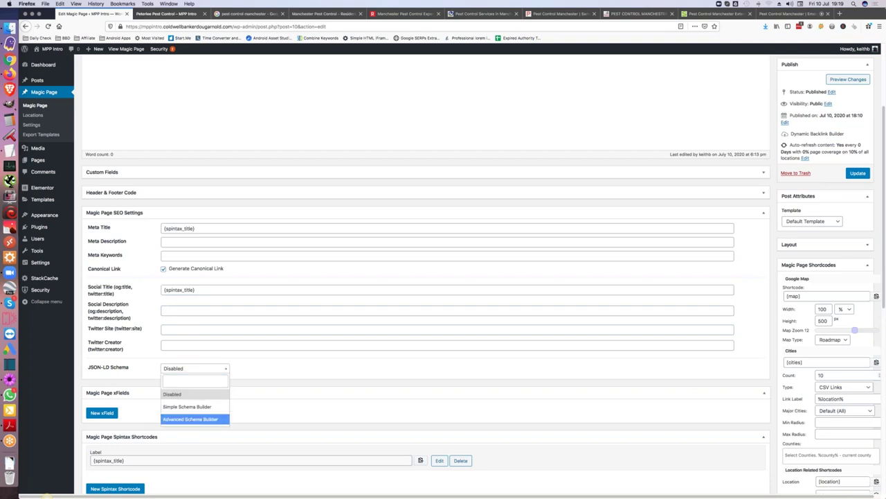
{"action": "left_click", "coordinate": [225, 420]}
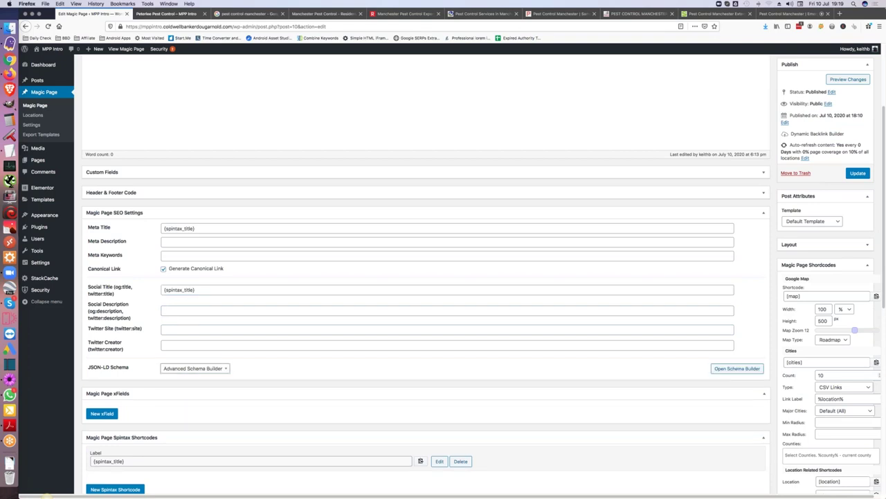
{"action": "left_click", "coordinate": [738, 368]}
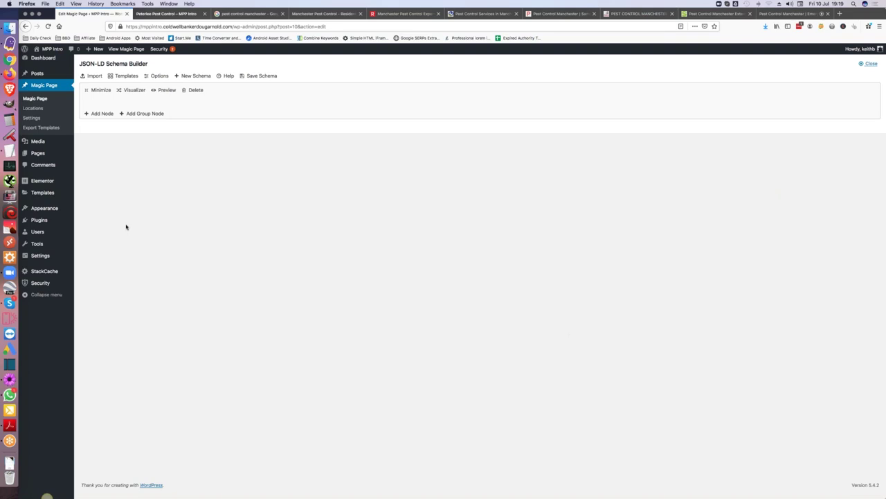
{"action": "left_click", "coordinate": [872, 64]}
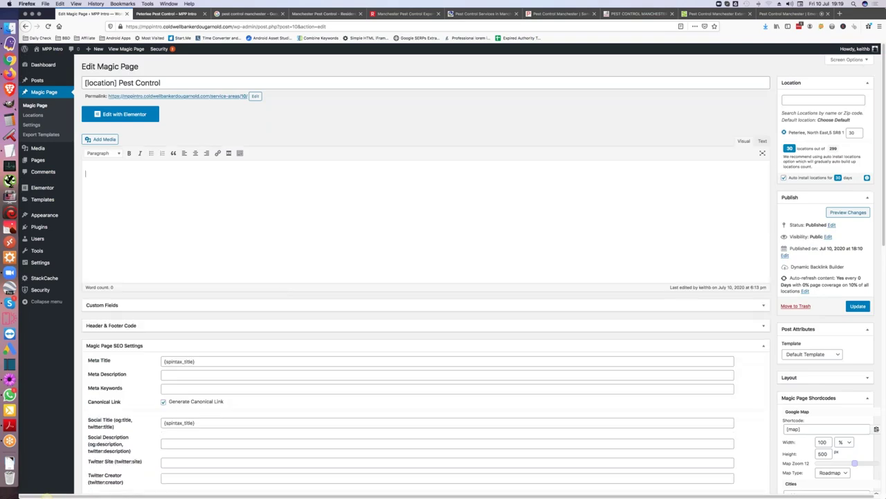
Step: Set the JSON-LD schema of the page to Simple Schema Builder
{"action": "scroll", "coordinate": [205, 372], "scroll_direction": "down", "scroll_amount": 4}
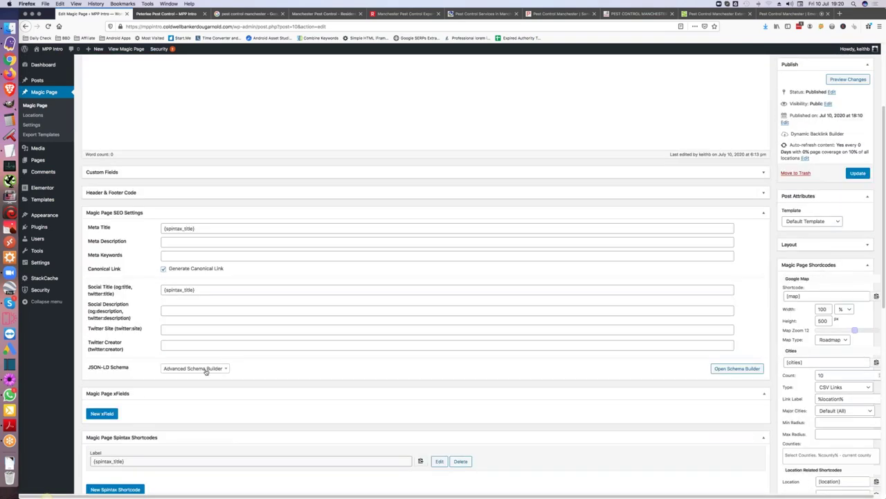
{"action": "left_click", "coordinate": [196, 368]}
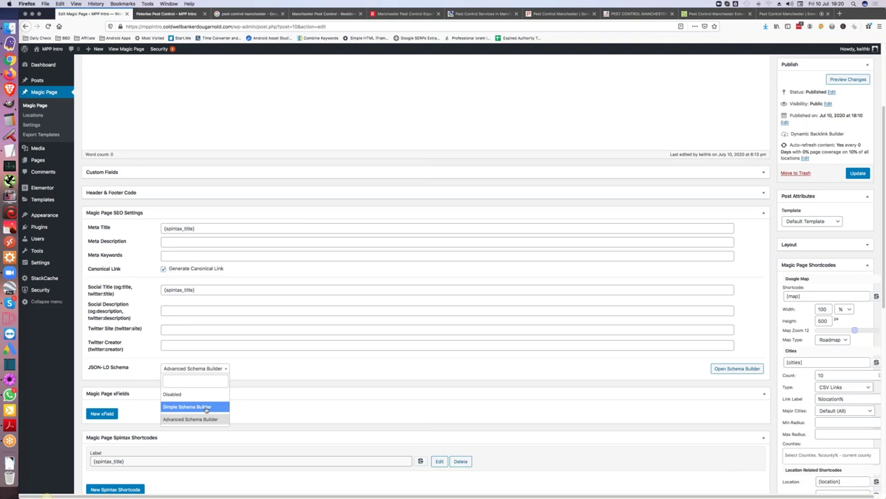
{"action": "left_click", "coordinate": [206, 409]}
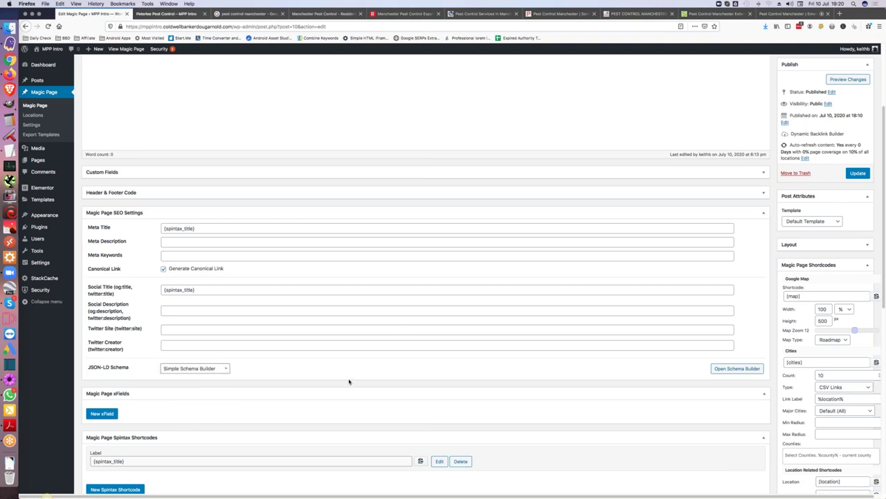
{"action": "scroll", "coordinate": [458, 381], "scroll_direction": "down", "scroll_amount": 1}
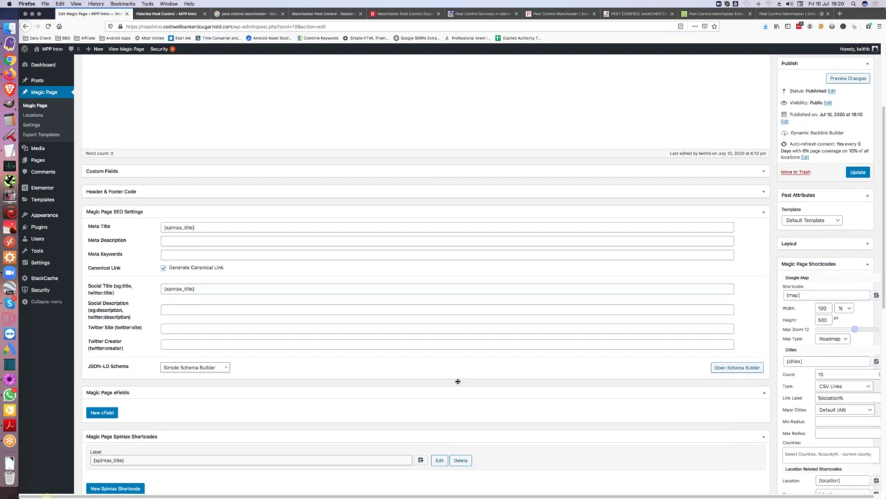
{"action": "scroll", "coordinate": [458, 381], "scroll_direction": "down", "scroll_amount": 1}
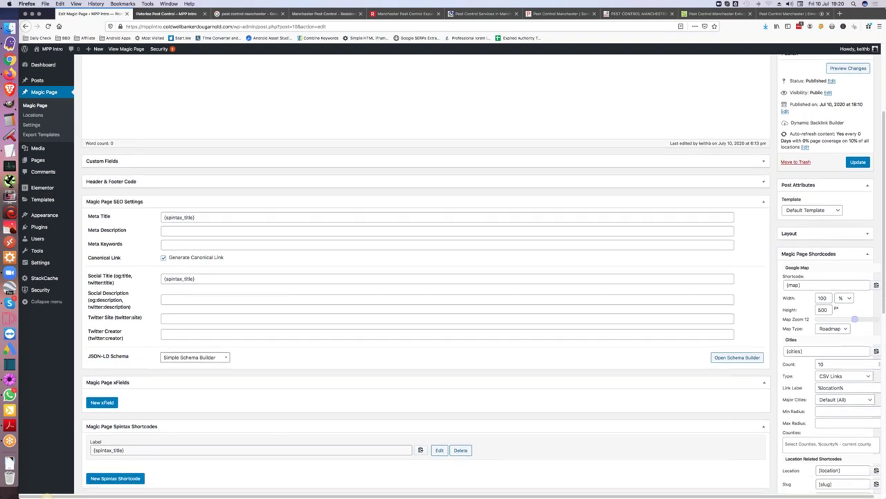
{"action": "scroll", "coordinate": [240, 335], "scroll_direction": "down", "scroll_amount": 2}
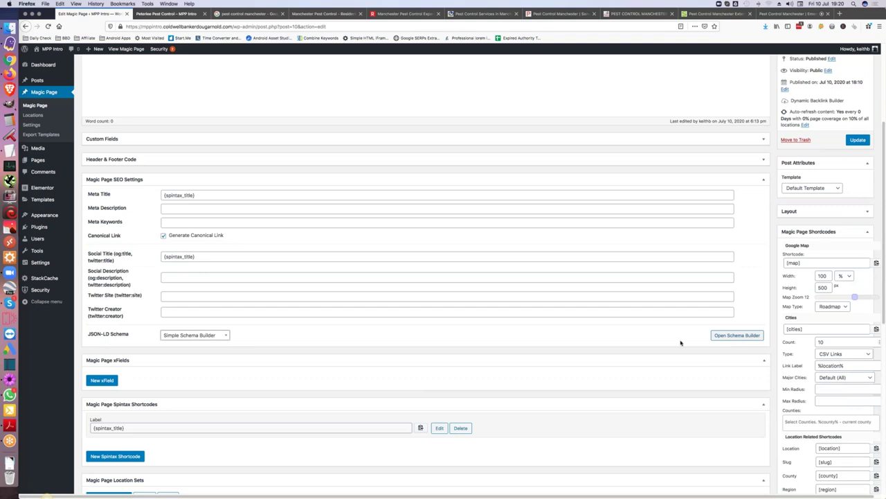
Step: Open the Simple Schema Builder and fill in the business's street address in the Local Business schema
{"action": "left_click", "coordinate": [737, 336]}
{"action": "left_click", "coordinate": [737, 336]}
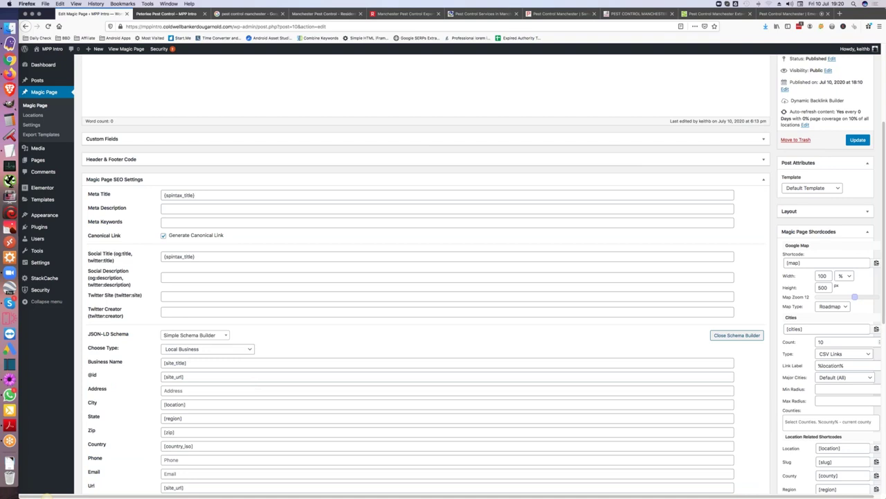
{"action": "scroll", "coordinate": [251, 385], "scroll_direction": "down", "scroll_amount": 2}
{"action": "scroll", "coordinate": [422, 277], "scroll_direction": "down", "scroll_amount": 2}
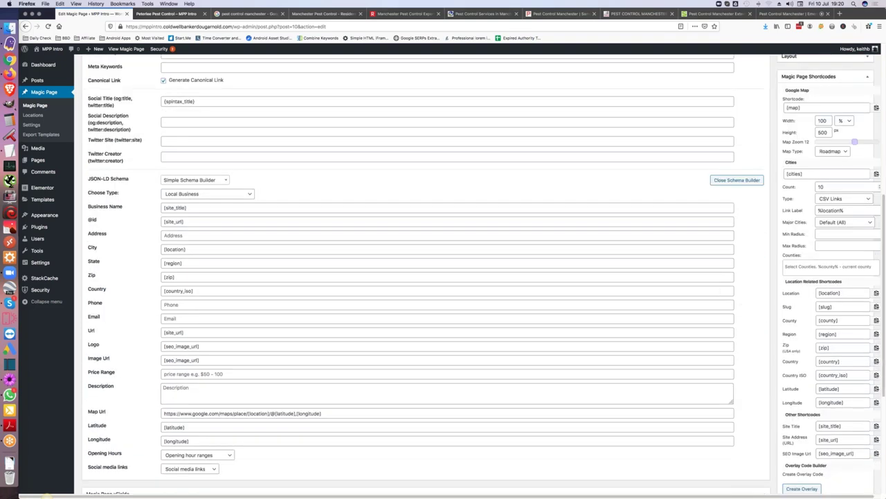
{"action": "left_click", "coordinate": [190, 237]}
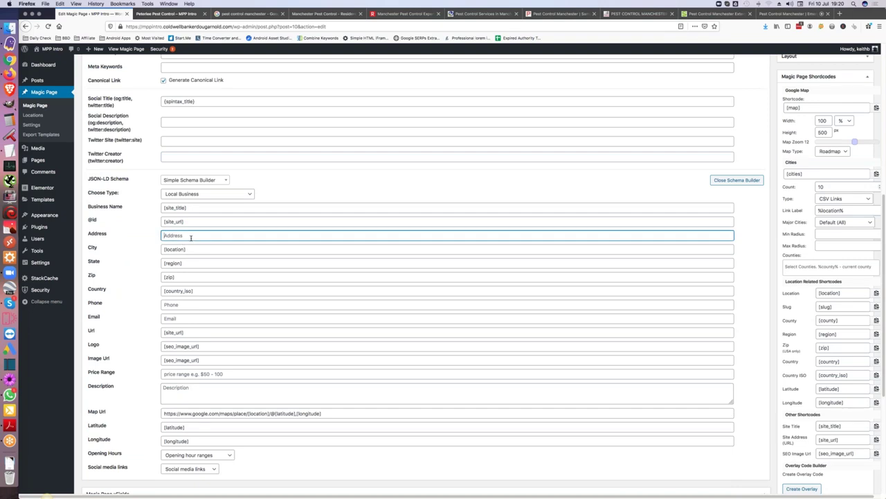
{"action": "type", "text": "Dunelm Wa"}
{"action": "scroll", "coordinate": [241, 258], "scroll_direction": "down", "scroll_amount": 1}
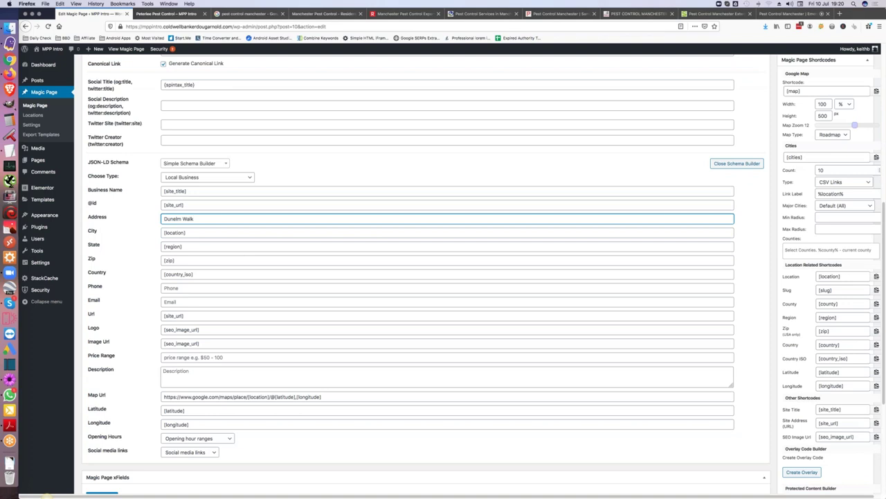
Step: Set the schema's Phone to [xfield_phone-number] and its Email to [xfield_email]
{"action": "scroll", "coordinate": [220, 262], "scroll_direction": "down", "scroll_amount": 2}
{"action": "left_click", "coordinate": [221, 262]}
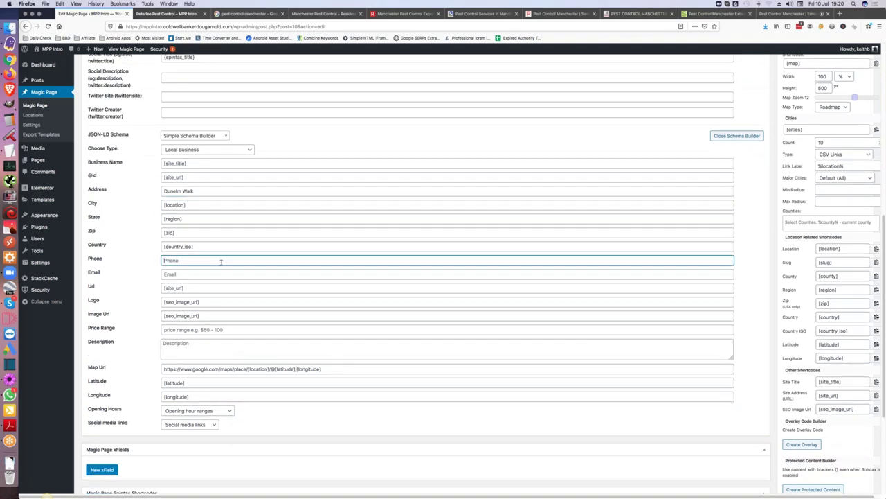
{"action": "type", "text": "[xfield_phone-number]"}
{"action": "scroll", "coordinate": [206, 256], "scroll_direction": "down", "scroll_amount": 1}
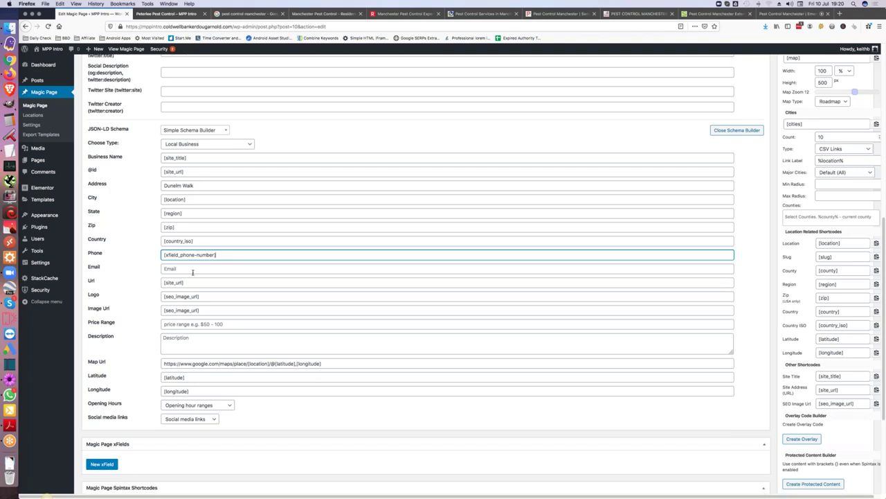
{"action": "scroll", "coordinate": [192, 272], "scroll_direction": "down", "scroll_amount": 1}
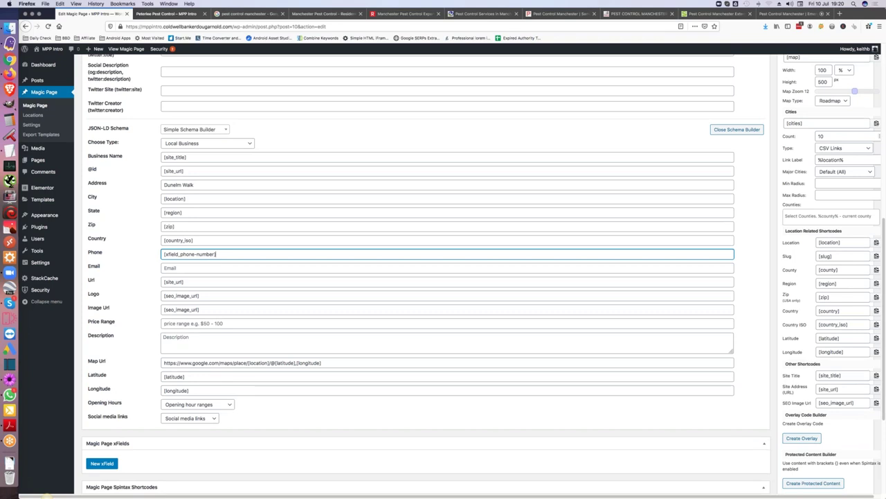
{"action": "scroll", "coordinate": [197, 257], "scroll_direction": "down", "scroll_amount": 1}
{"action": "left_click", "coordinate": [197, 257]}
{"action": "type", "text": "[xfiel"}
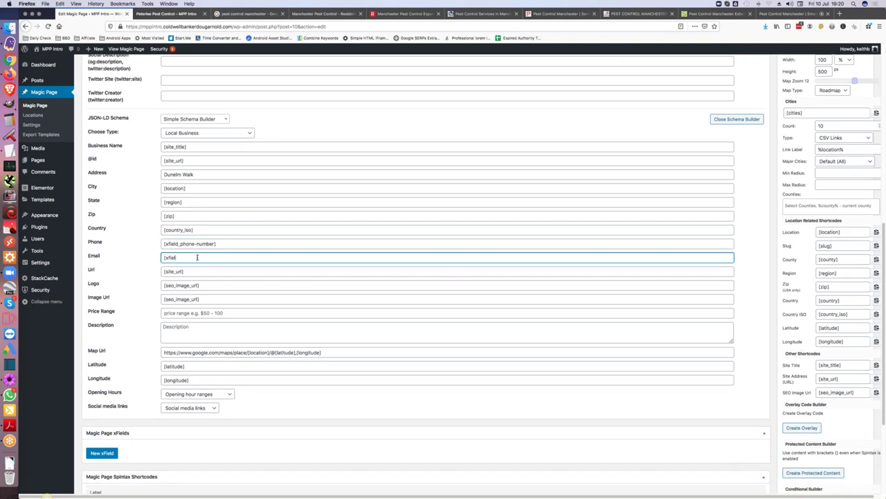
{"action": "type", "text": "d_email]"}
Step: Set the schema's Description to the [xfield_description] shortcode
{"action": "scroll", "coordinate": [204, 256], "scroll_direction": "down", "scroll_amount": 3}
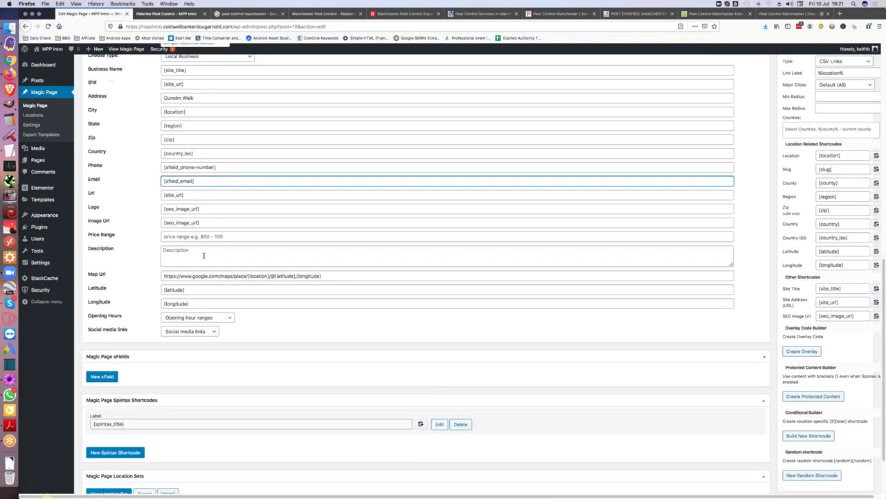
{"action": "left_click", "coordinate": [207, 253]}
{"action": "type", "text": "[xf"}
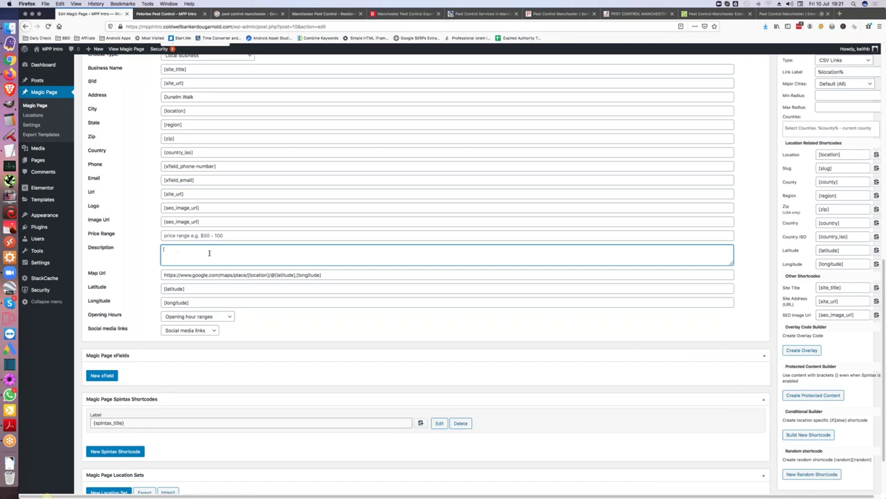
{"action": "type", "text": "ield_description"}
{"action": "scroll", "coordinate": [481, 269], "scroll_direction": "down", "scroll_amount": 2}
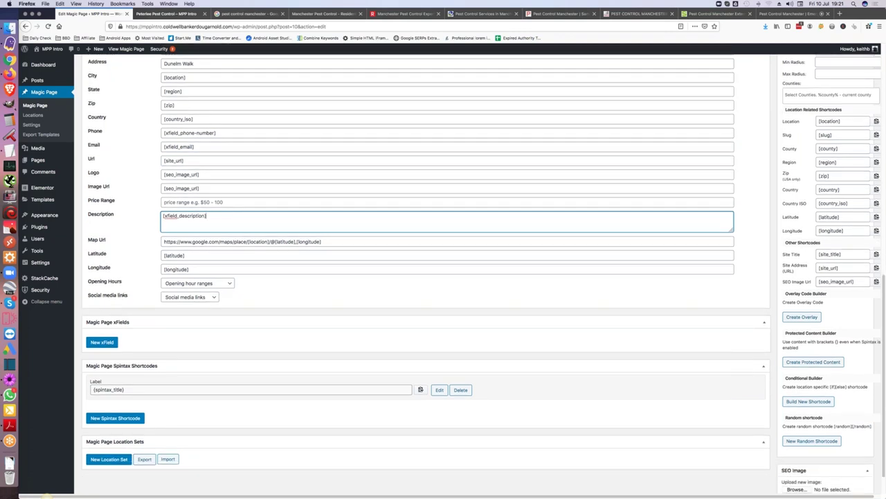
Step: Review the Local Business schema fields, close the schema builder and update the Magic Page
{"action": "scroll", "coordinate": [206, 215], "scroll_direction": "up", "scroll_amount": 2}
{"action": "scroll", "coordinate": [451, 268], "scroll_direction": "up", "scroll_amount": 2}
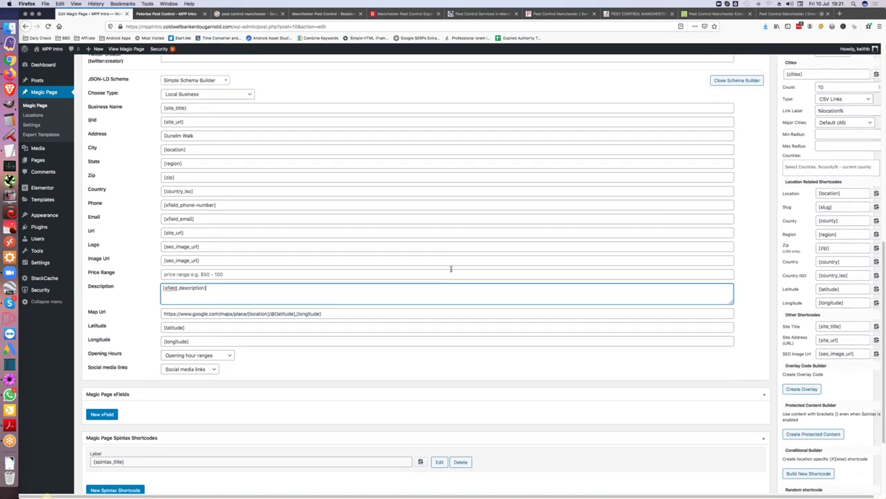
{"action": "scroll", "coordinate": [450, 268], "scroll_direction": "down", "scroll_amount": 3}
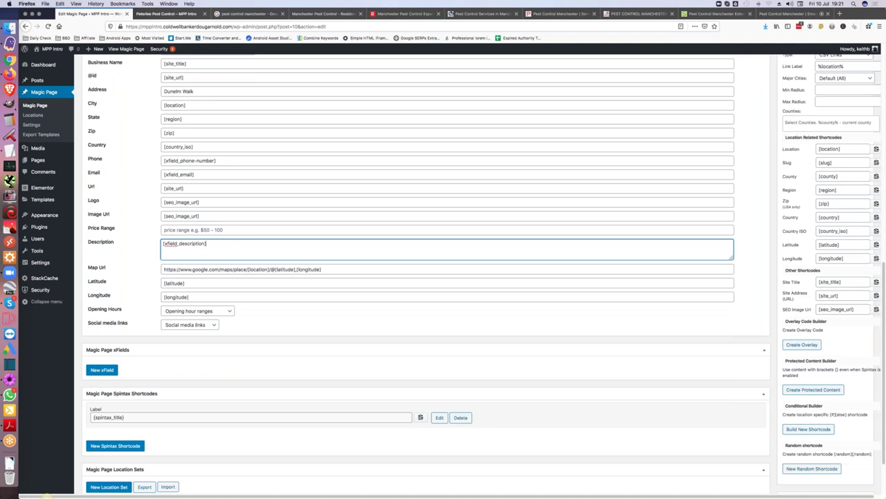
{"action": "triple_click", "coordinate": [179, 243]}
{"action": "scroll", "coordinate": [172, 196], "scroll_direction": "up", "scroll_amount": 2}
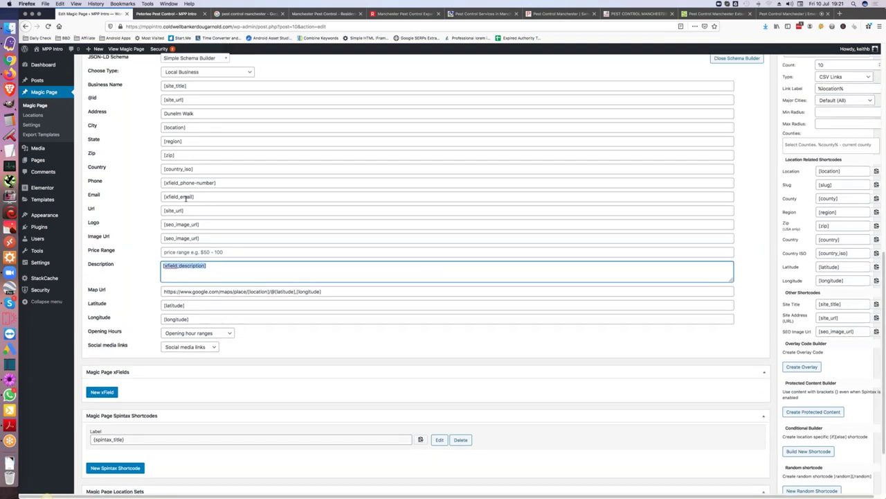
{"action": "scroll", "coordinate": [173, 196], "scroll_direction": "down", "scroll_amount": 2}
{"action": "scroll", "coordinate": [172, 196], "scroll_direction": "up", "scroll_amount": 5}
{"action": "scroll", "coordinate": [443, 277], "scroll_direction": "up", "scroll_amount": 3}
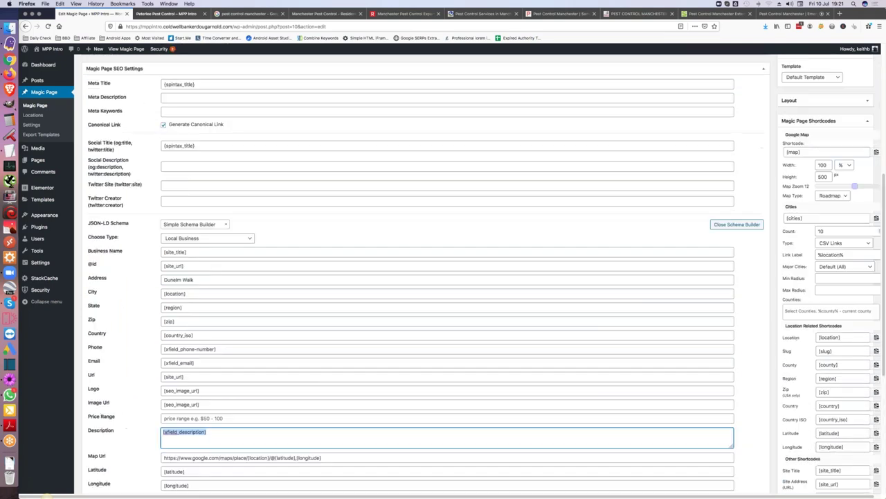
{"action": "scroll", "coordinate": [706, 292], "scroll_direction": "up", "scroll_amount": 2}
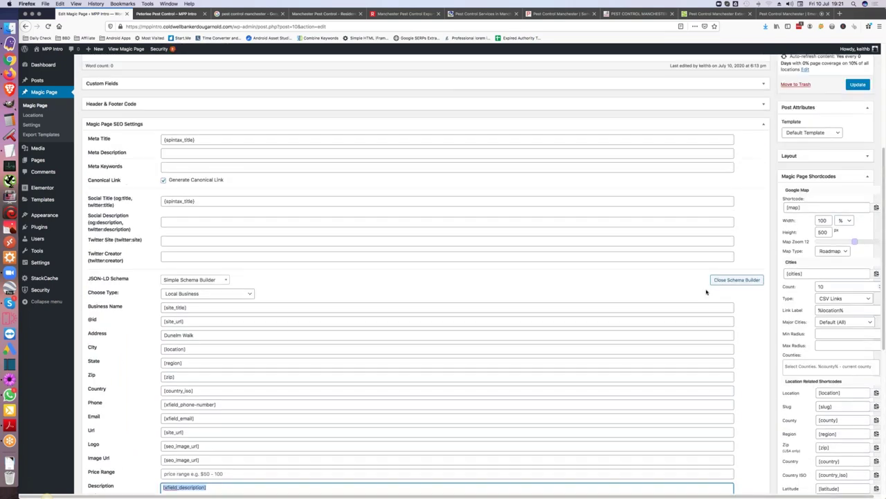
{"action": "left_click", "coordinate": [732, 282]}
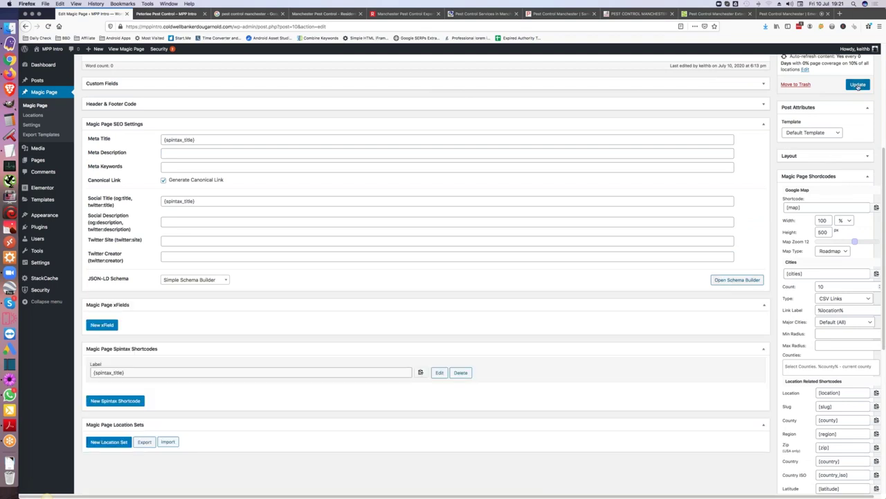
{"action": "left_click", "coordinate": [858, 84]}
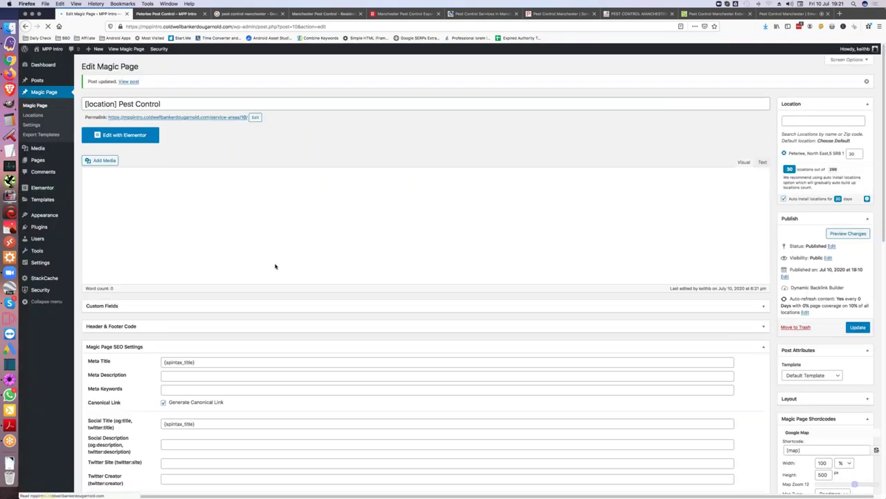
Step: Create and save a new xField labelled phone-number with the business's phone number as default value for all locations
{"action": "scroll", "coordinate": [275, 266], "scroll_direction": "down", "scroll_amount": 4}
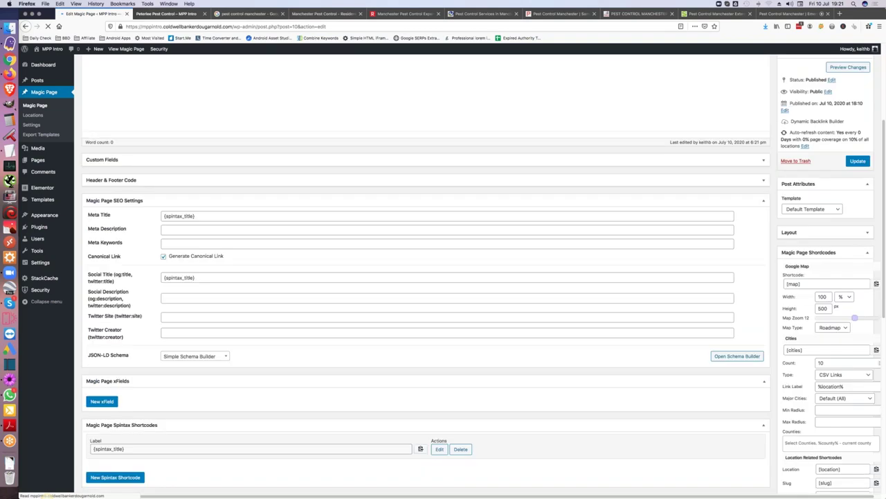
{"action": "scroll", "coordinate": [198, 282], "scroll_direction": "down", "scroll_amount": 3}
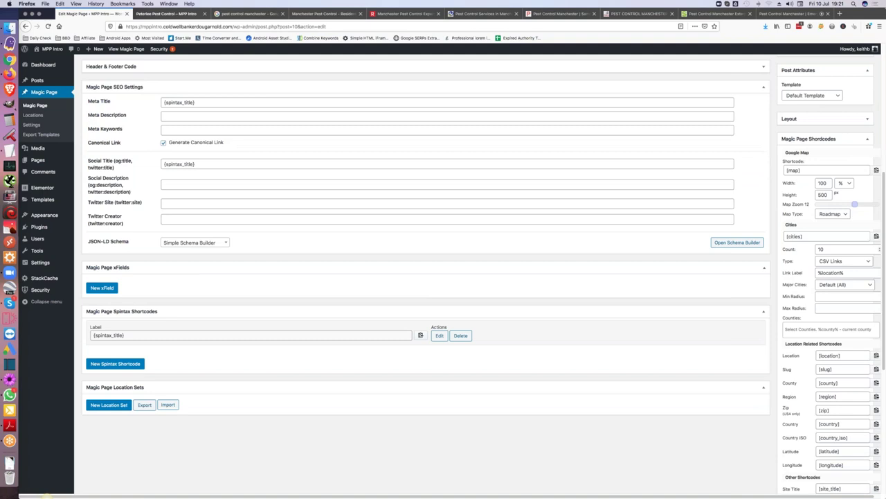
{"action": "left_click", "coordinate": [104, 288]}
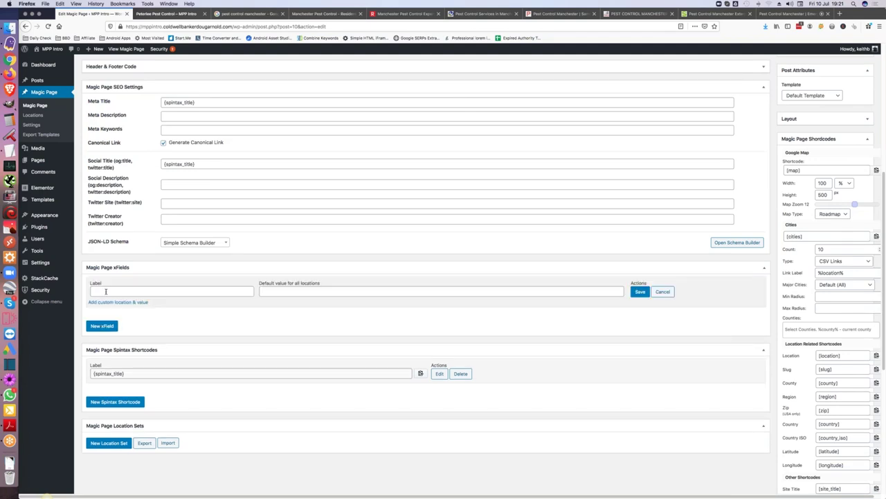
{"action": "left_click", "coordinate": [111, 291]}
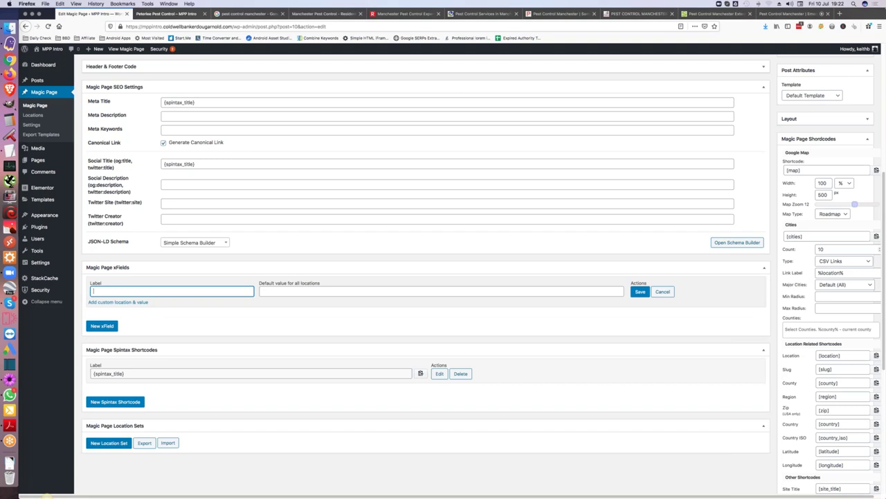
{"action": "type", "text": "phone-number"}
{"action": "key", "text": "Tab"}
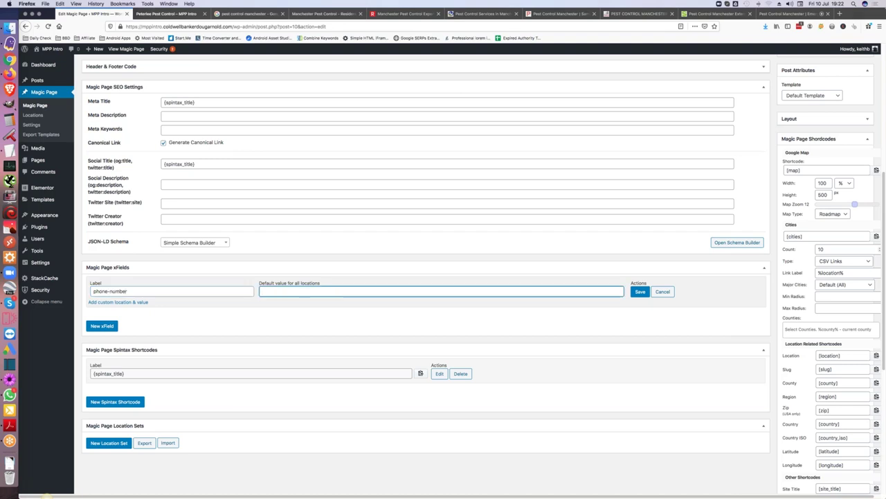
{"action": "type", "text": "0192 1"}
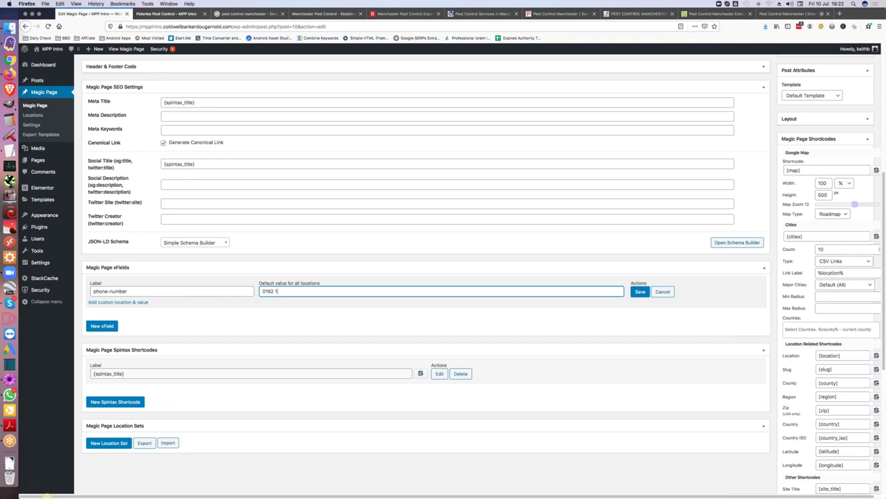
{"action": "type", "text": "23456"}
{"action": "left_click", "coordinate": [637, 293]}
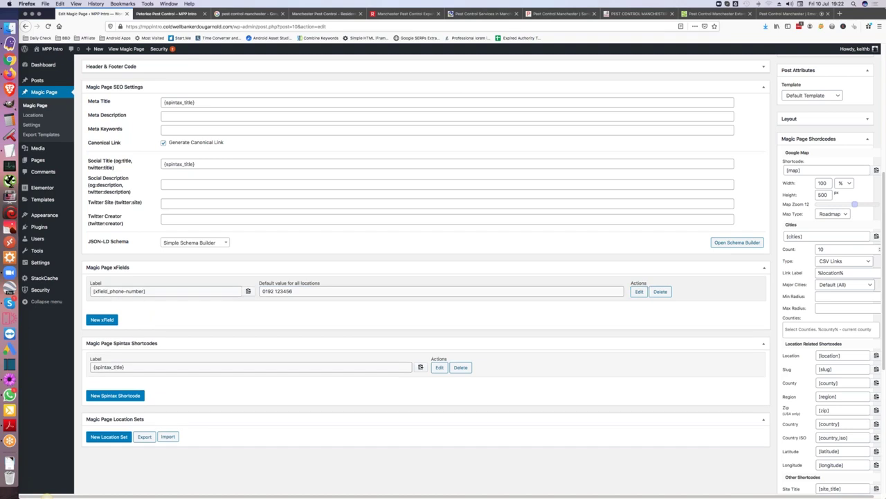
Step: Create and save another xField labelled description with the default value "this is spun content"
{"action": "left_click", "coordinate": [102, 319]}
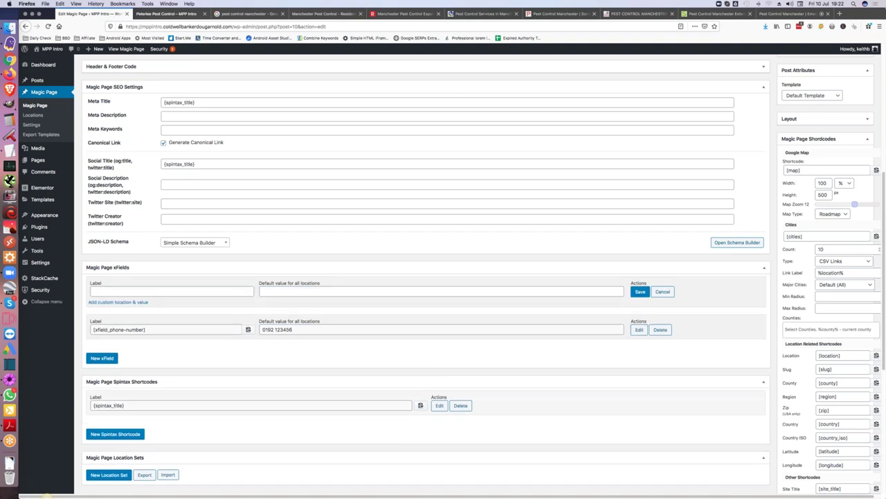
{"action": "type", "text": "de"}
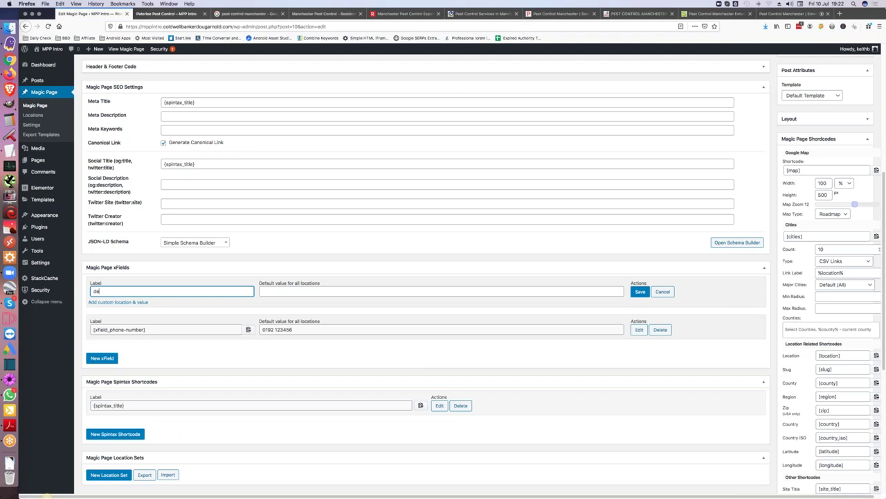
{"action": "type", "text": "scription"}
{"action": "left_click", "coordinate": [441, 291]}
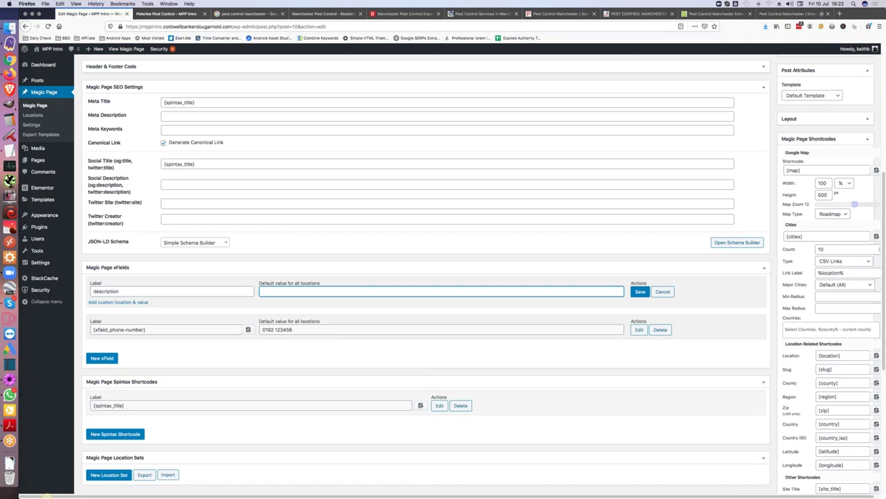
{"action": "type", "text": "this is spun content"}
{"action": "left_click", "coordinate": [640, 292]}
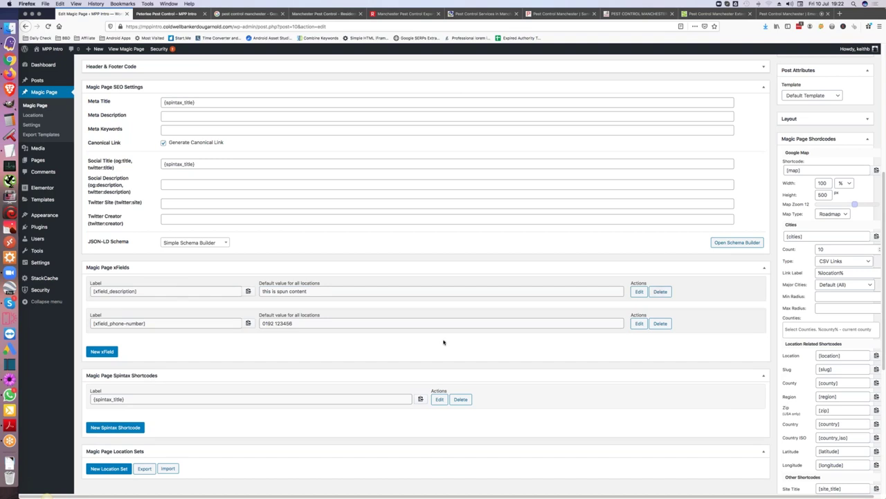
Step: Update the Magic Page with the new phone-number and description xFields
{"action": "scroll", "coordinate": [443, 342], "scroll_direction": "up", "scroll_amount": 2}
{"action": "scroll", "coordinate": [858, 249], "scroll_direction": "up", "scroll_amount": 6}
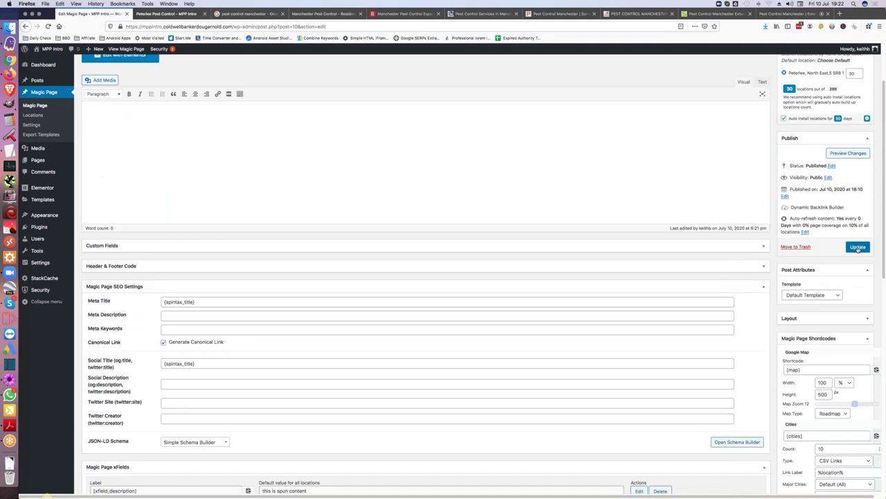
{"action": "left_click", "coordinate": [858, 248]}
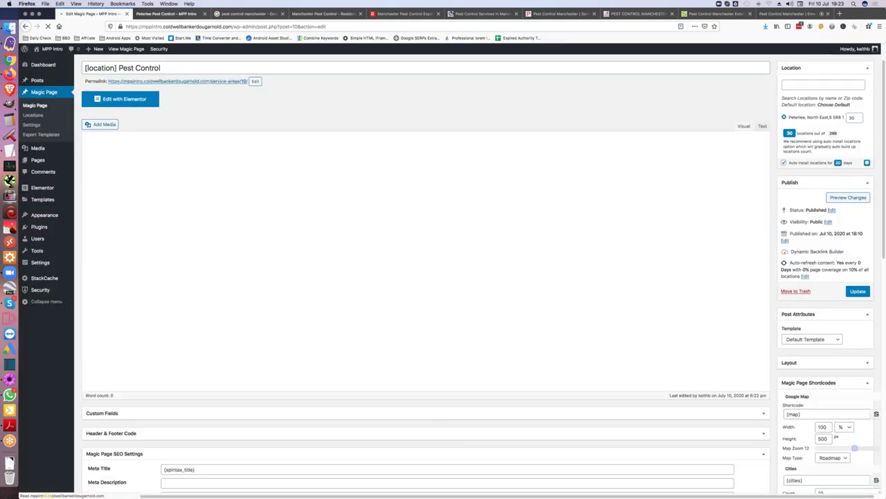
Step: Copy the [cities] shortcode from the Magic Page shortcodes and paste it after "Cities =" in the page content
{"action": "scroll", "coordinate": [806, 312], "scroll_direction": "down", "scroll_amount": 3}
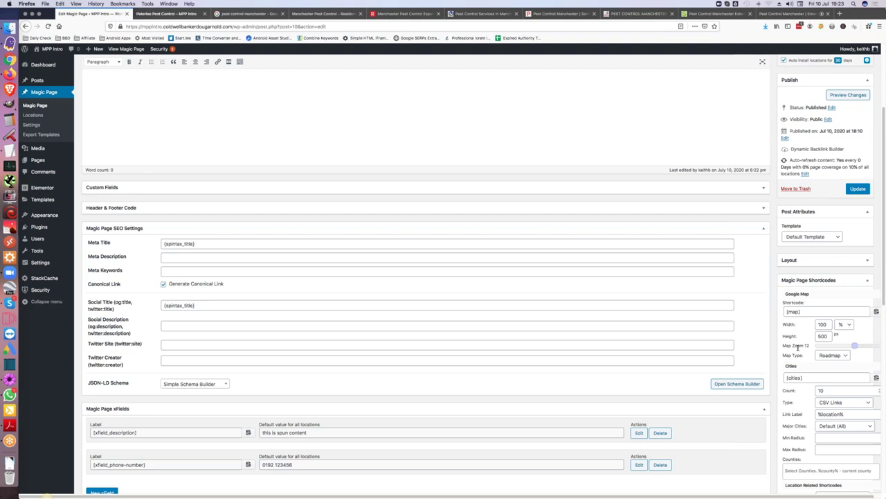
{"action": "scroll", "coordinate": [799, 346], "scroll_direction": "down", "scroll_amount": 3}
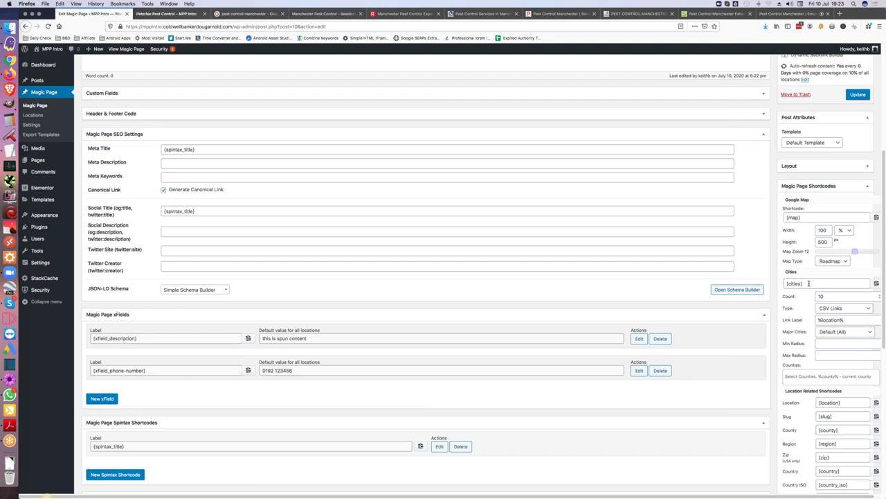
{"action": "left_click", "coordinate": [868, 283]}
{"action": "key", "text": "ctrl+a"}
{"action": "key", "text": "ctrl+c"}
{"action": "scroll", "coordinate": [593, 281], "scroll_direction": "up", "scroll_amount": 3}
{"action": "left_click", "coordinate": [128, 159]}
{"action": "type", "text": "Cities "}
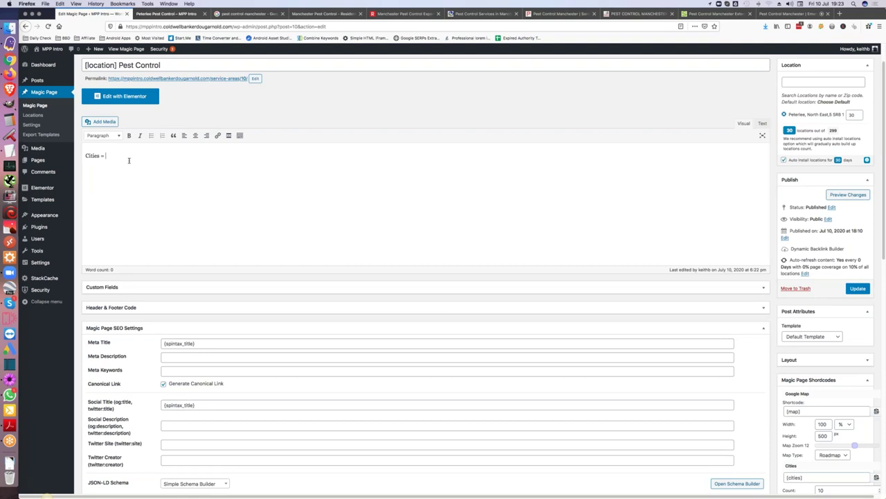
{"action": "type", "text": "="}
{"action": "key", "text": "ctrl+v"}
{"action": "scroll", "coordinate": [807, 431], "scroll_direction": "down", "scroll_amount": 3}
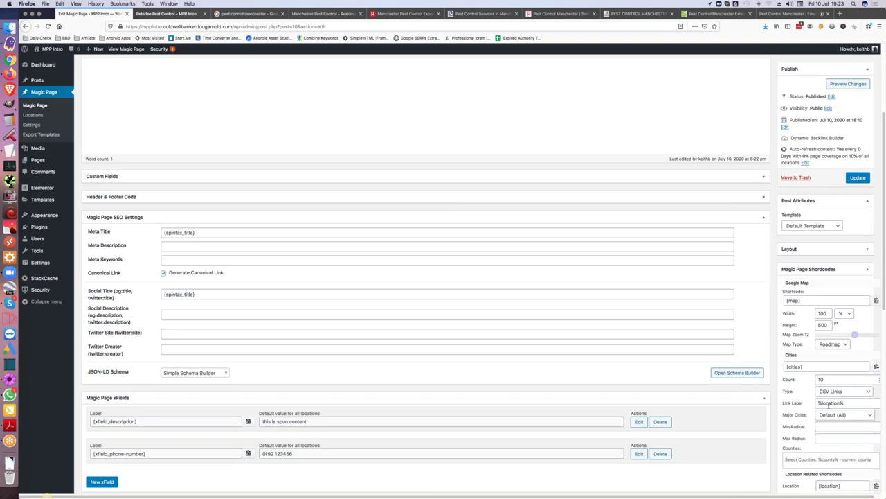
Step: Add the line "Location = [location]" below the Cities line in the Magic Page content
{"action": "scroll", "coordinate": [812, 419], "scroll_direction": "down", "scroll_amount": 1}
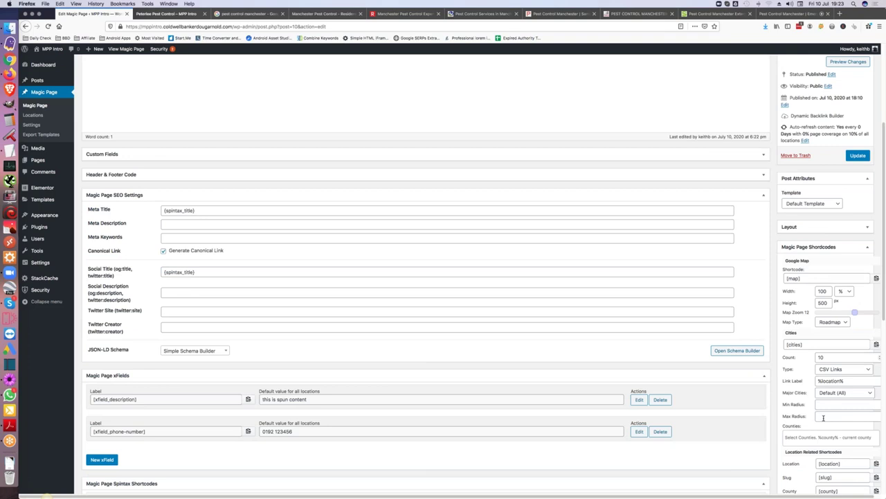
{"action": "scroll", "coordinate": [824, 417], "scroll_direction": "down", "scroll_amount": 2}
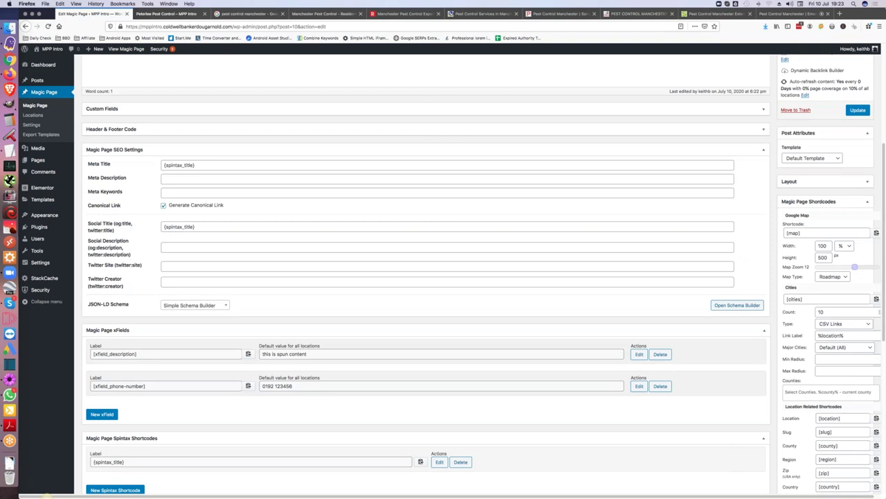
{"action": "scroll", "coordinate": [876, 410], "scroll_direction": "down", "scroll_amount": 1}
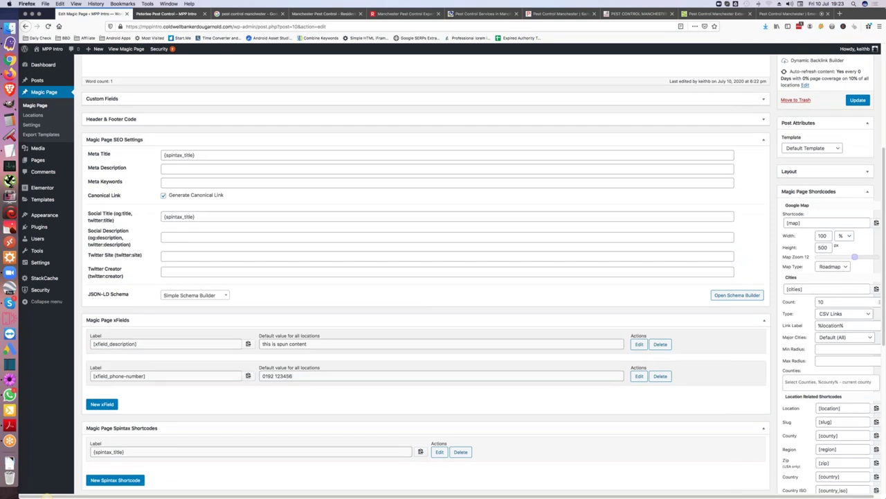
{"action": "scroll", "coordinate": [426, 277], "scroll_direction": "up", "scroll_amount": 10}
{"action": "left_click", "coordinate": [159, 200]}
{"action": "key", "text": "Return"}
{"action": "type", "text": "Location ="}
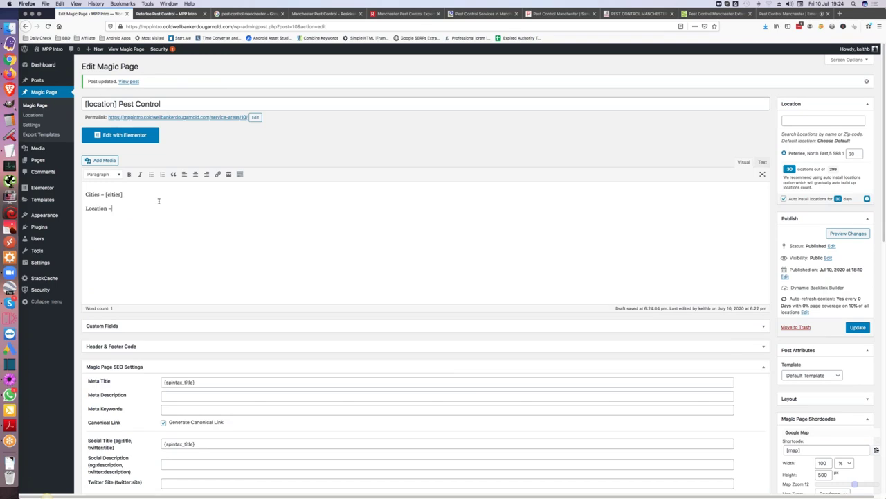
{"action": "type", "text": "[location]"}
Step: Add the line "Slug = [slug]" below the Location line in the content
{"action": "key", "text": "Return"}
{"action": "type", "text": "Slug = [location"}
{"action": "double_click", "coordinate": [115, 221]}
{"action": "type", "text": "slug"}
Step: Copy the [county] shortcode from the location related shortcodes and add it as the line "County = [county]" below the Slug line
{"action": "scroll", "coordinate": [425, 277], "scroll_direction": "down", "scroll_amount": 5}
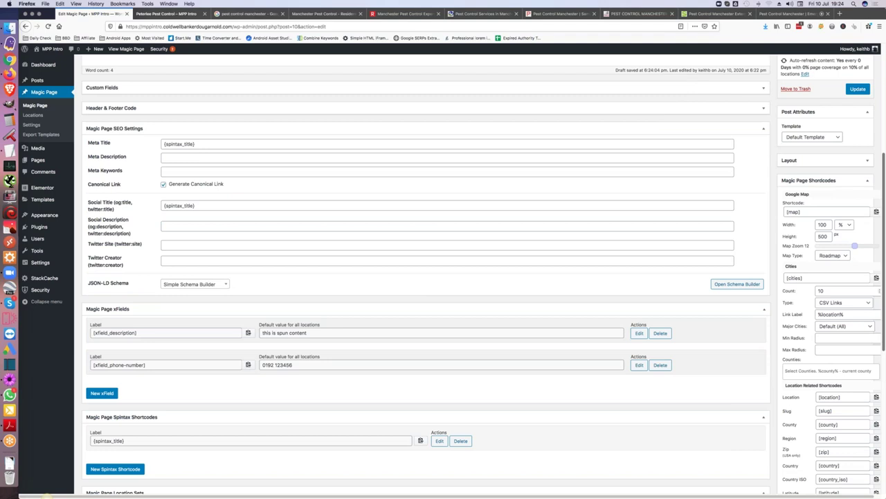
{"action": "left_click", "coordinate": [876, 424]}
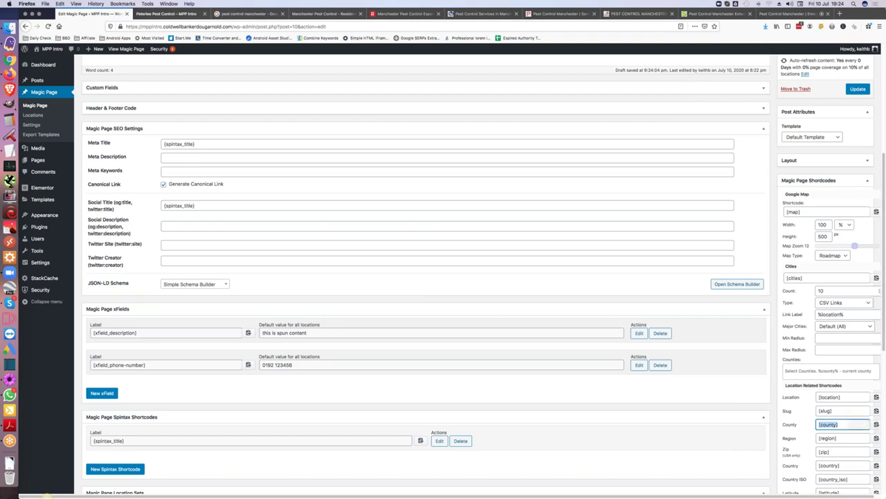
{"action": "scroll", "coordinate": [129, 220], "scroll_direction": "up", "scroll_amount": 5}
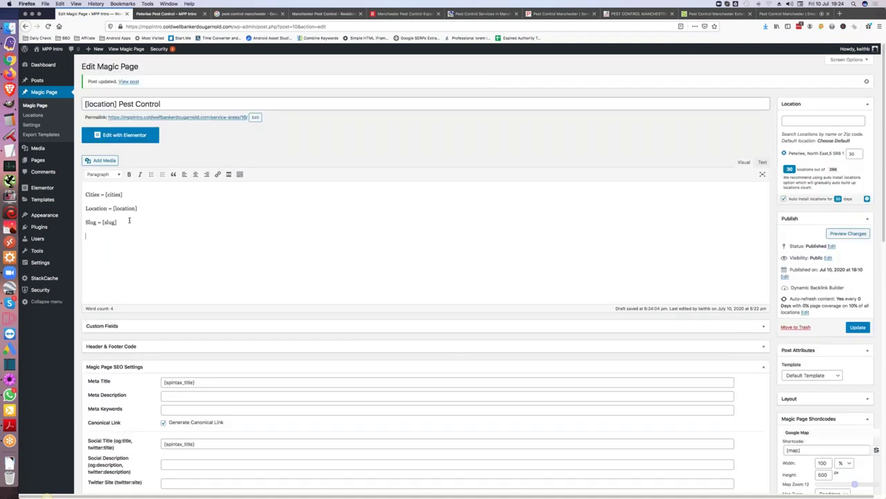
{"action": "key", "text": "super+v"}
{"action": "key", "text": "super+Left"}
{"action": "type", "text": "County ="}
{"action": "type", "text": " [county] "}
Step: Add the line "region = [region]" below the County line, reusing the copied shortcode with its name changed to region
{"action": "type", "text": "reg"}
{"action": "type", "text": "ion"}
{"action": "key", "text": "super+v"}
{"action": "double_click", "coordinate": [120, 250]}
{"action": "type", "text": "region"}
{"action": "left_click", "coordinate": [135, 250]}
Step: Add the line "Zip = [zip]" below the region line in the content
{"action": "key", "text": "Return"}
{"action": "type", "text": "Zi"}
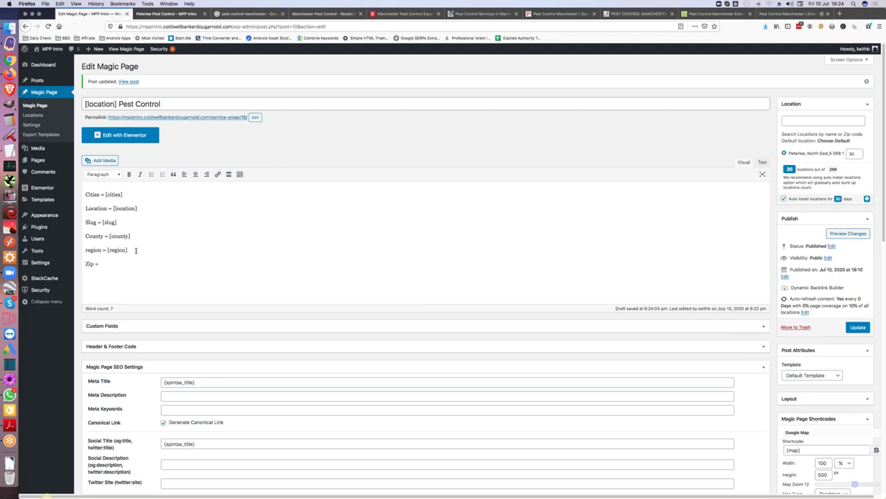
{"action": "type", "text": "p = [z]ip"}
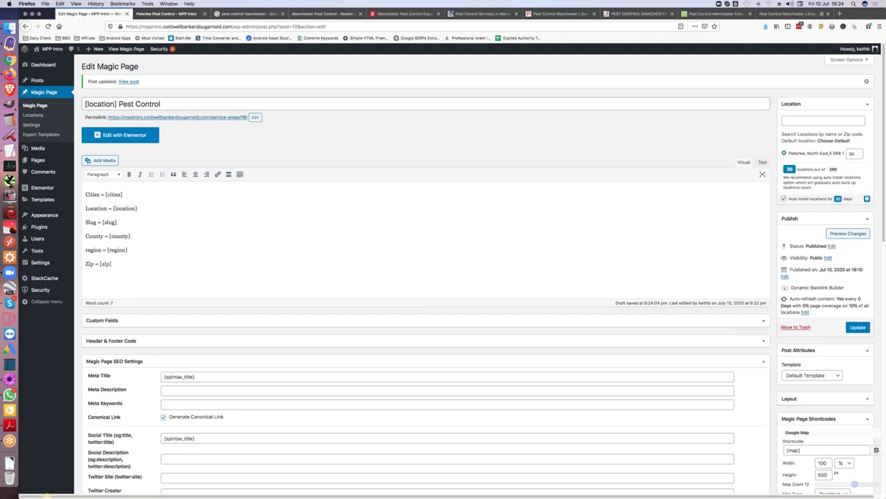
Step: Copy the [latitude] shortcode from the location related shortcodes and add it as the line "latitude = [latitude]" below the Zip line
{"action": "scroll", "coordinate": [426, 277], "scroll_direction": "down", "scroll_amount": 10}
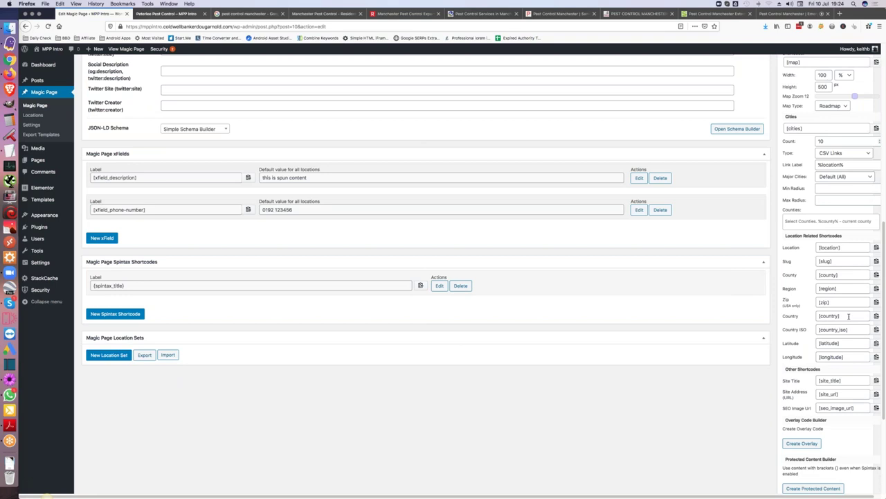
{"action": "left_click", "coordinate": [876, 344]}
{"action": "left_click", "coordinate": [877, 344]}
{"action": "scroll", "coordinate": [877, 344], "scroll_direction": "up", "scroll_amount": 5}
{"action": "scroll", "coordinate": [155, 257], "scroll_direction": "up", "scroll_amount": 2}
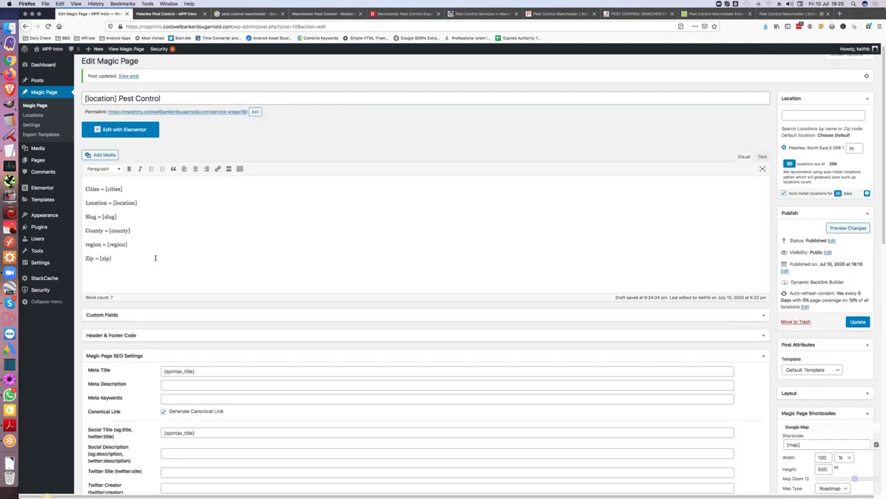
{"action": "left_click", "coordinate": [155, 258]}
{"action": "key", "text": "Return"}
{"action": "type", "text": "latitude ="}
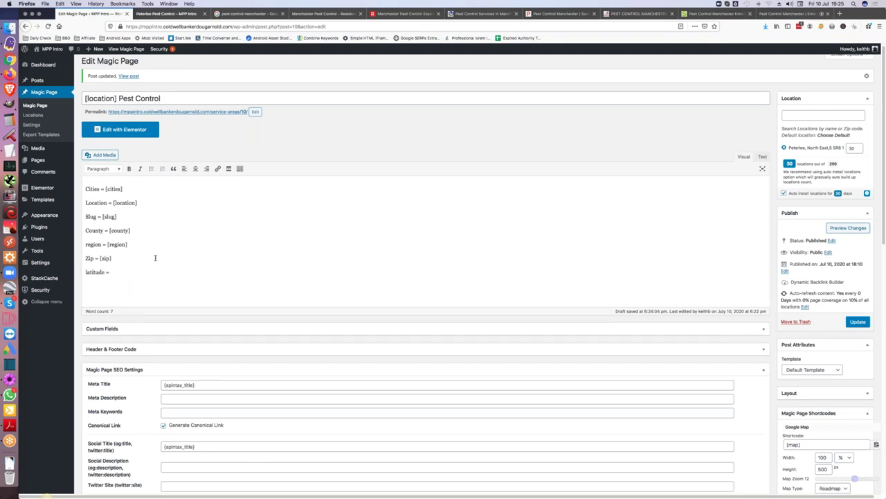
{"action": "key", "text": "super+v"}
Step: Add the line "longitude = [longitude]" below the latitude line, changing the name in the pasted shortcode to longitude
{"action": "key", "text": "Return"}
{"action": "type", "text": "lon"}
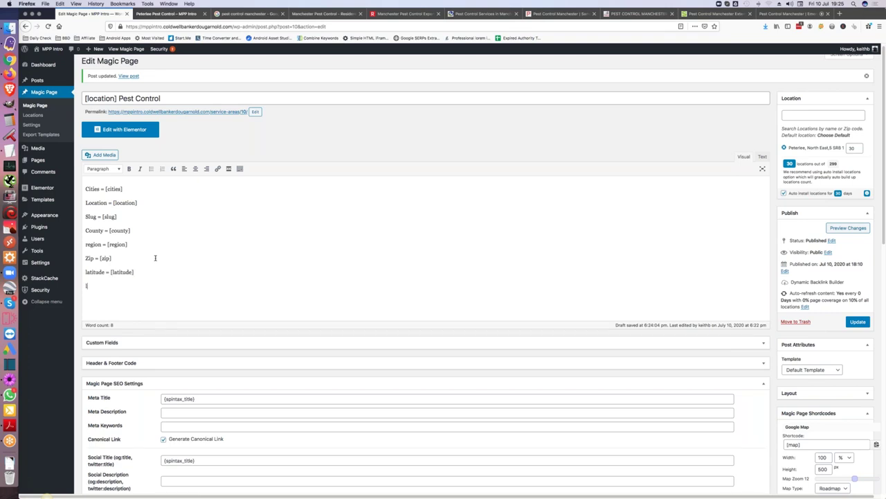
{"action": "type", "text": "gitude ="}
{"action": "key", "text": "super+v"}
{"action": "double_click", "coordinate": [126, 285]}
{"action": "type", "text": "longitude"}
Step: Copy the [site_title] shortcode from the other shortcodes and add the line "Site Title = [site_title]" below the longitude line
{"action": "scroll", "coordinate": [876, 281], "scroll_direction": "down", "scroll_amount": 10}
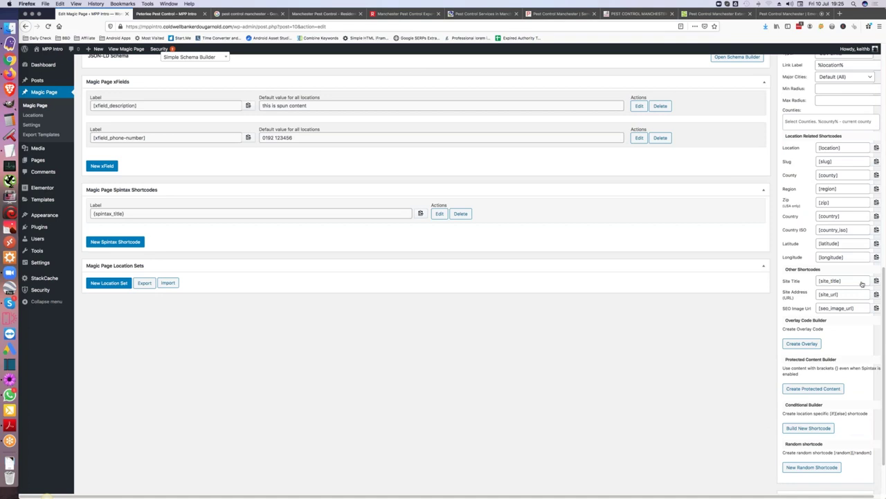
{"action": "left_click", "coordinate": [863, 283]}
{"action": "scroll", "coordinate": [450, 388], "scroll_direction": "up", "scroll_amount": 15}
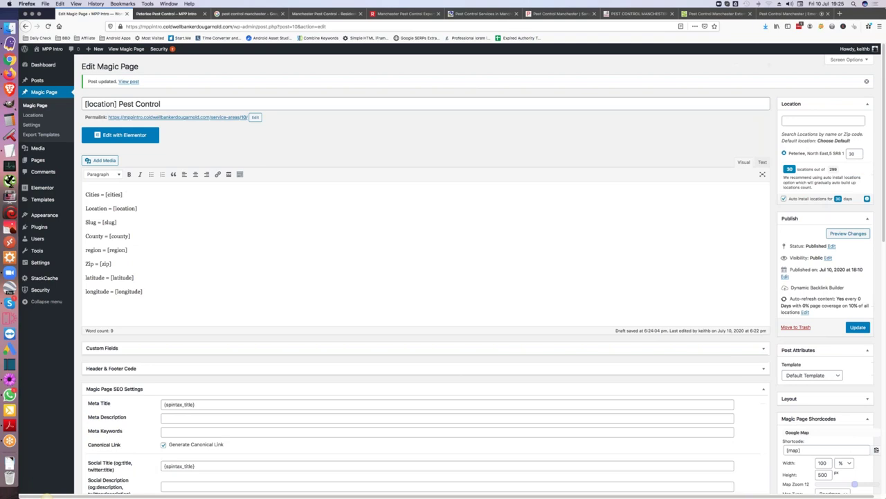
{"action": "key", "text": "Return"}
{"action": "type", "text": "Site Titl"}
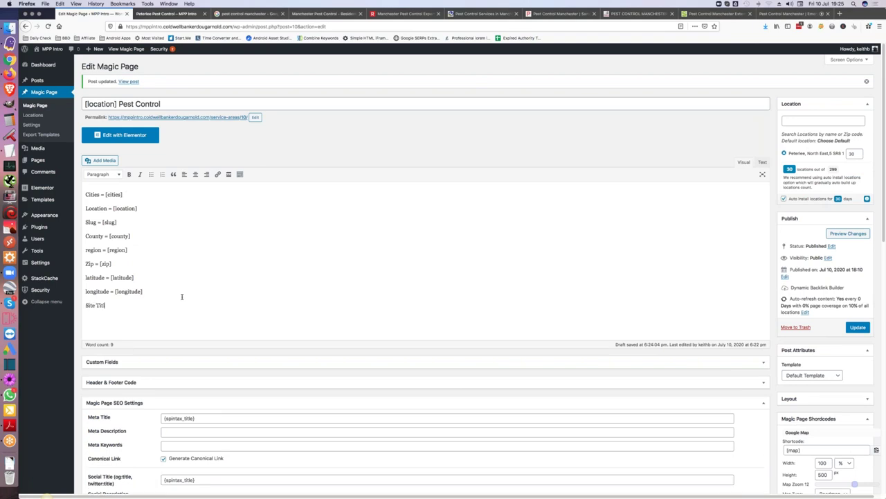
{"action": "type", "text": "e ="}
{"action": "key", "text": "ctrl+v"}
Step: Add the line "site URL = [site_url]" below the Site Title line and update the Magic Page
{"action": "key", "text": "Return"}
{"action": "type", "text": "site"}
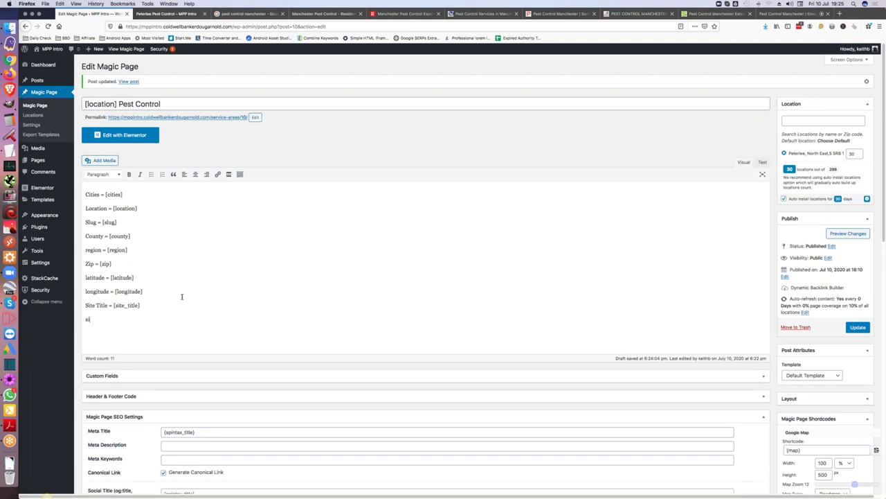
{"action": "type", "text": " URL ="}
{"action": "key", "text": "super+v"}
{"action": "key", "text": "Left"}
{"action": "key", "text": "shift+Left"}
{"action": "key", "text": "shift+Left"}
{"action": "key", "text": "shift+Left"}
{"action": "key", "text": "shift+Left"}
{"action": "key", "text": "shift+Left"}
{"action": "type", "text": "url"}
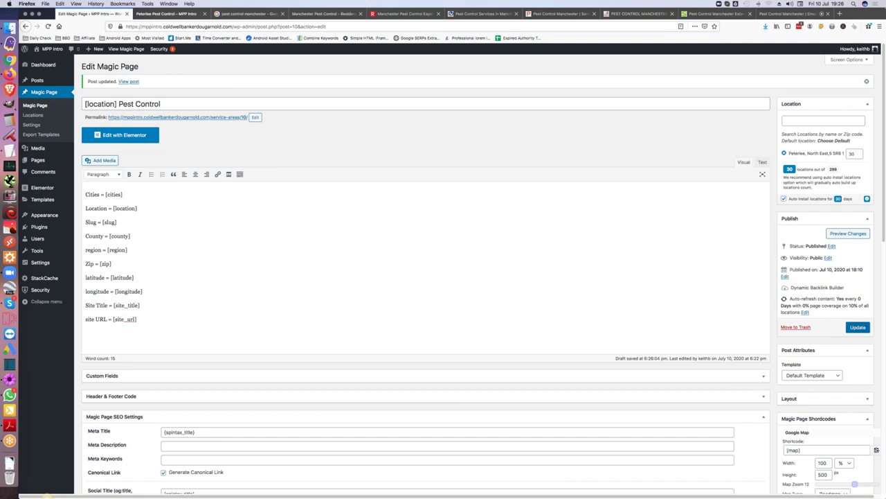
{"action": "left_click", "coordinate": [859, 327]}
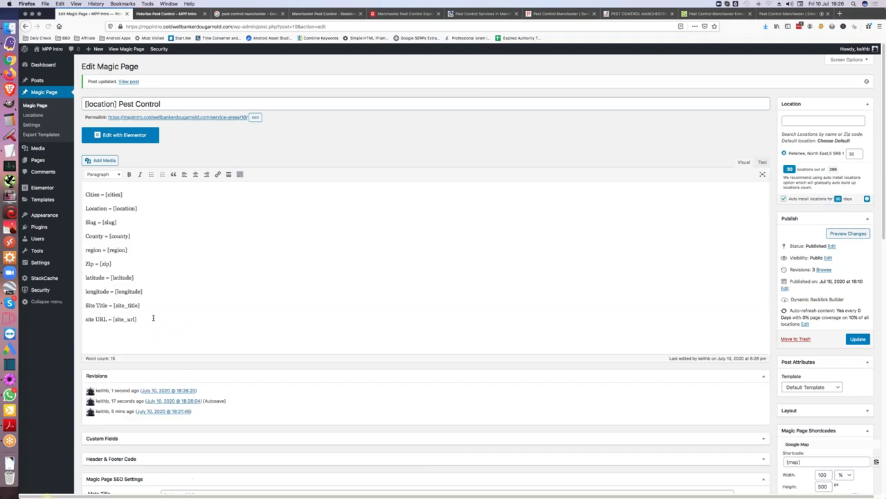
Step: Add the line "phone number = [xfield_phone-number]" at the end of the content, after a blank line, and update the Magic Page
{"action": "left_click", "coordinate": [153, 318]}
{"action": "key", "text": "Return"}
{"action": "key", "text": "Return"}
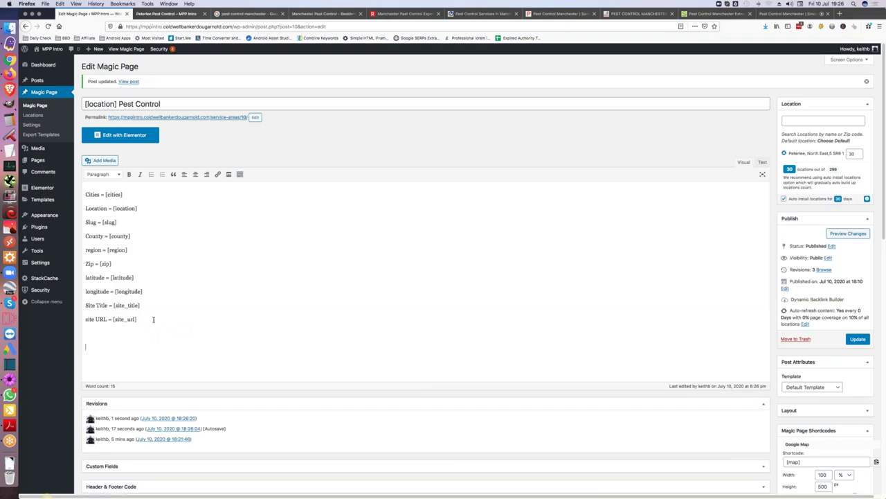
{"action": "type", "text": "phone number = [xfield_phone-number"}
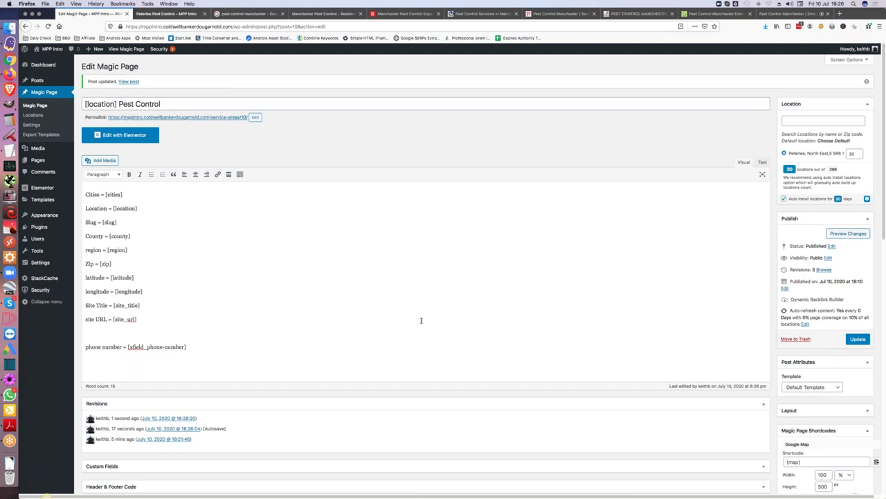
{"action": "type", "text": "]"}
{"action": "left_click", "coordinate": [858, 339]}
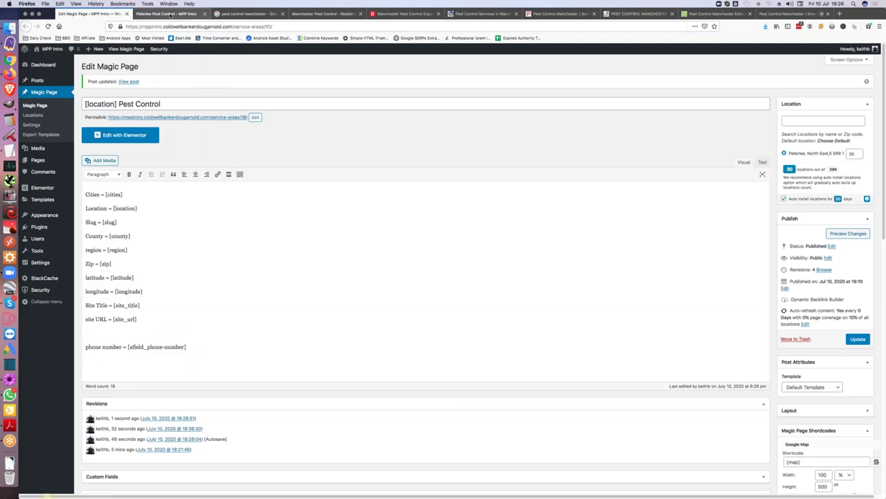
Step: Check the rendered shortcodes on the live Peterlee page and on its linked Wingate and Witton Gilbert location pages
{"action": "left_click", "coordinate": [170, 14]}
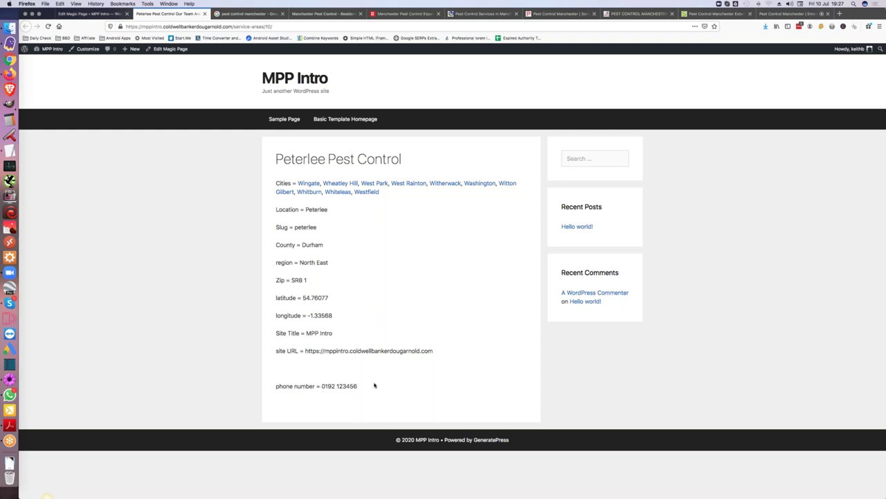
{"action": "left_click", "coordinate": [310, 184]}
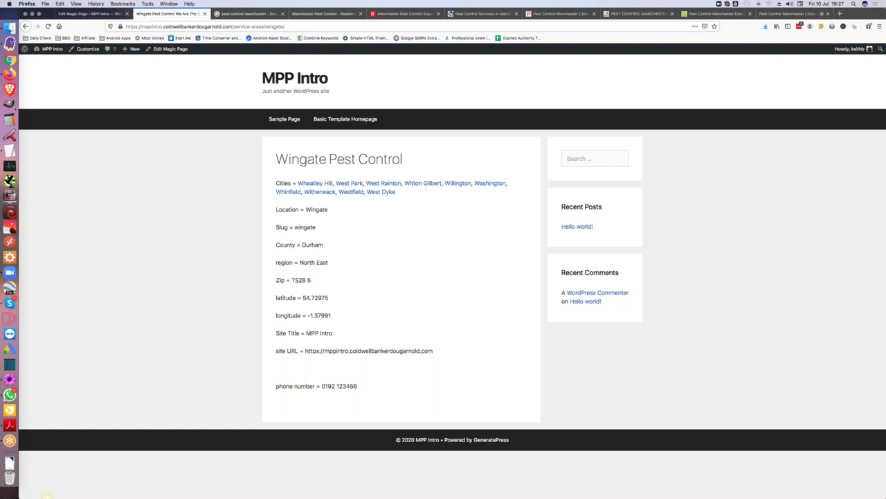
{"action": "double_click", "coordinate": [299, 279]}
{"action": "left_click", "coordinate": [415, 183]}
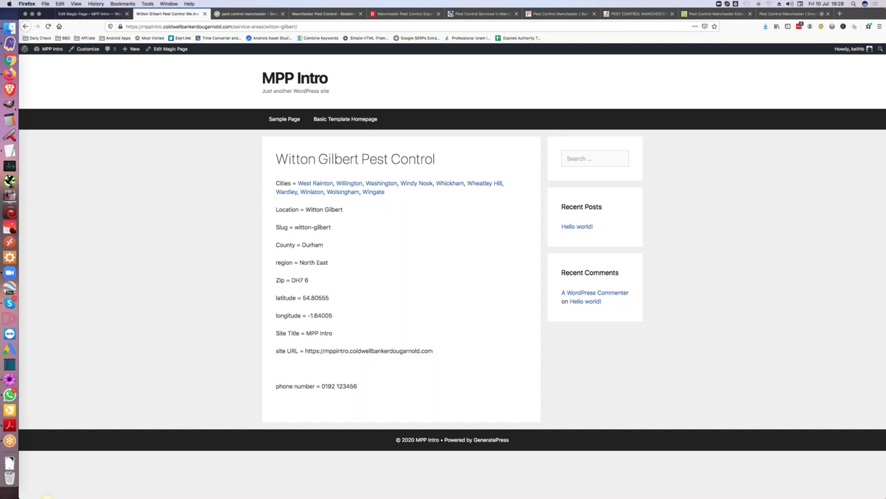
Step: Return to the Magic Page editor and collapse the Revisions and Magic Page SEO Settings sections
{"action": "key", "text": "ctrl+shift+Tab"}
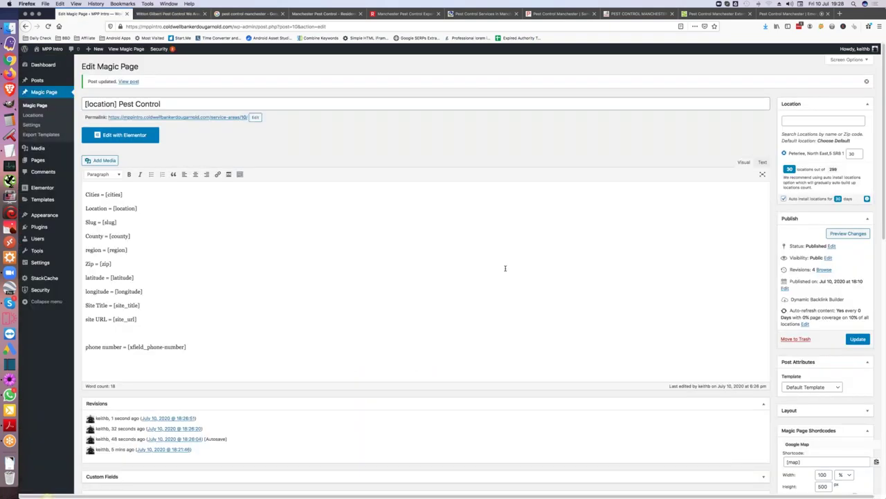
{"action": "scroll", "coordinate": [505, 268], "scroll_direction": "down", "scroll_amount": 2}
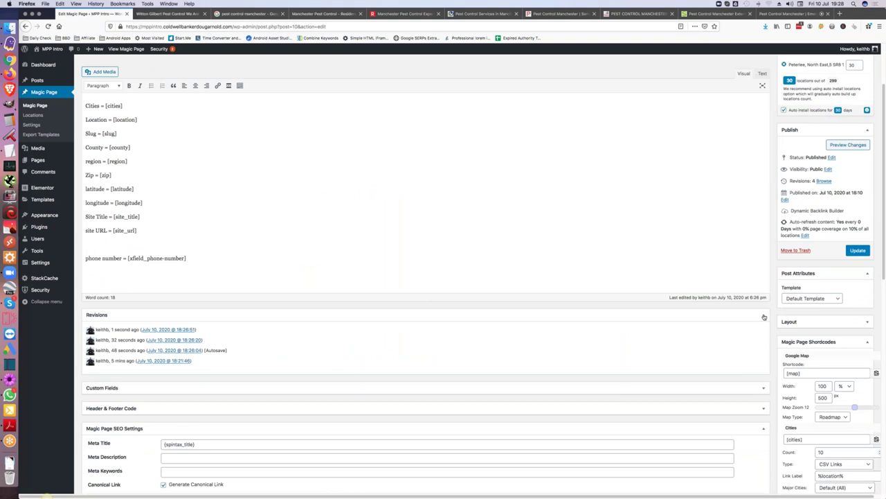
{"action": "left_click", "coordinate": [764, 317]}
{"action": "scroll", "coordinate": [764, 316], "scroll_direction": "down", "scroll_amount": 4}
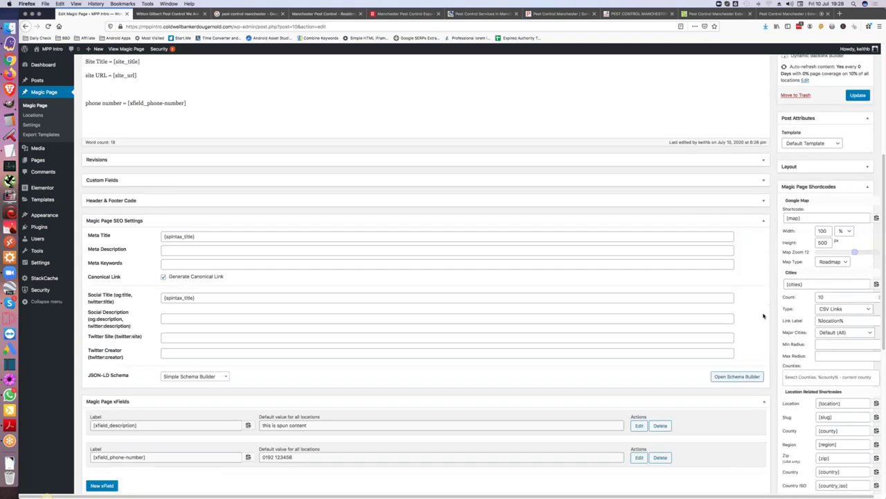
{"action": "left_click", "coordinate": [763, 220]}
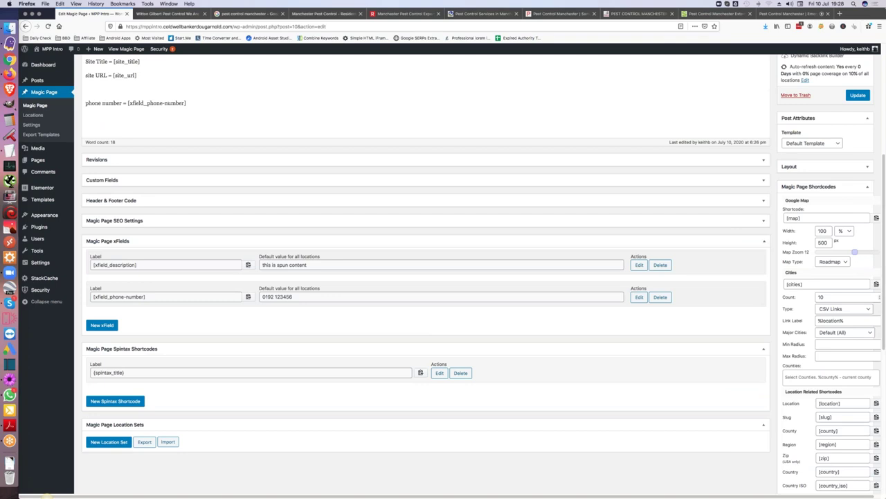
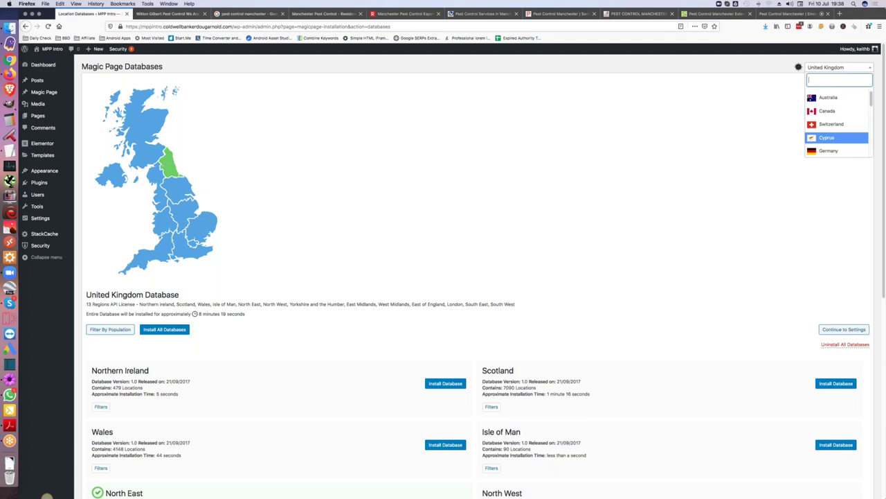
Step: Look through the countries offered for the Magic Page location databases, leaving United Kingdom selected
{"action": "scroll", "coordinate": [871, 102], "scroll_direction": "down", "scroll_amount": 1}
{"action": "scroll", "coordinate": [871, 102], "scroll_direction": "down", "scroll_amount": 3}
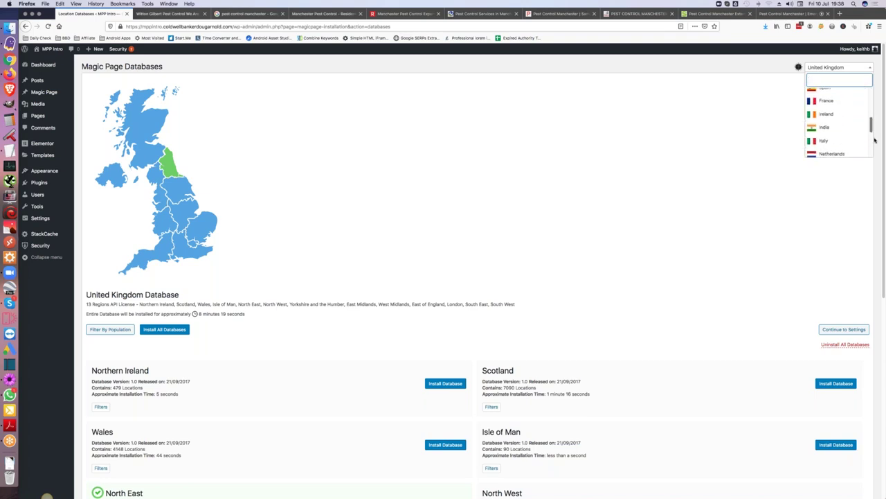
{"action": "scroll", "coordinate": [875, 140], "scroll_direction": "down", "scroll_amount": 4}
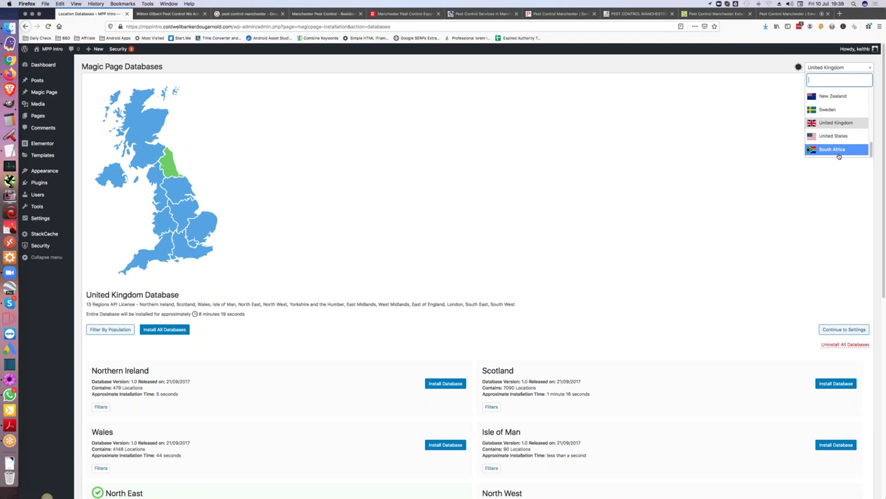
{"action": "key", "text": "Up"}
{"action": "key", "text": "Up"}
{"action": "key", "text": "Up"}
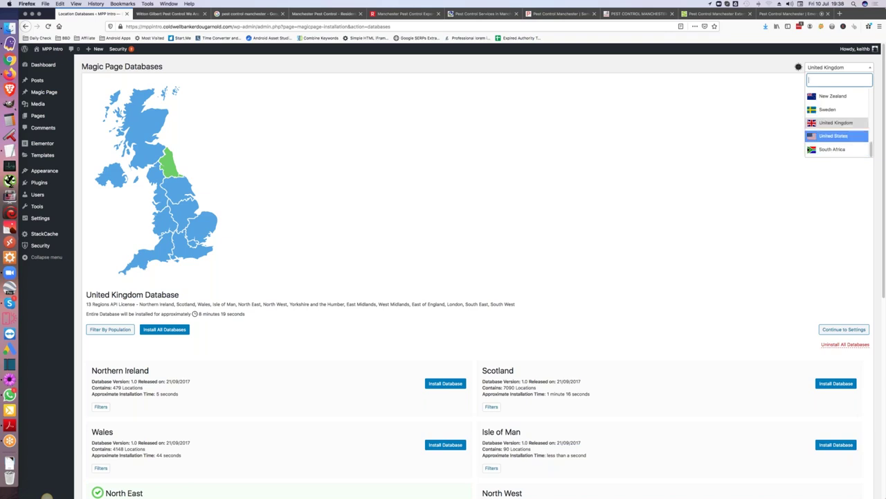
{"action": "key", "text": "Down"}
{"action": "key", "text": "Down"}
{"action": "key", "text": "Down"}
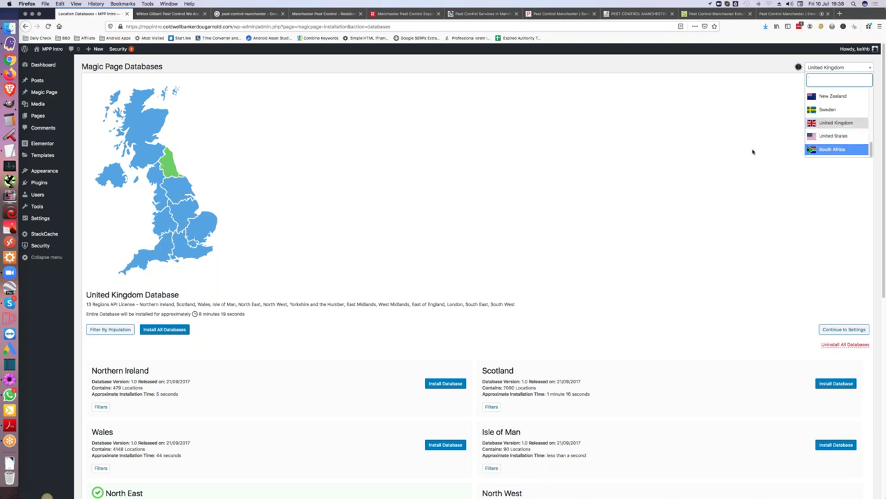
{"action": "left_click", "coordinate": [866, 185]}
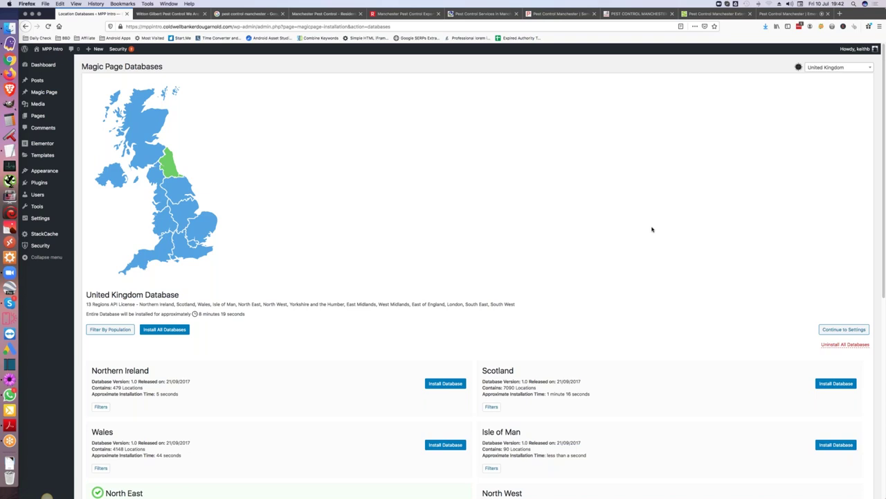
Step: Compare the location name with the slug on the live Witton Gilbert page
{"action": "left_click", "coordinate": [179, 15]}
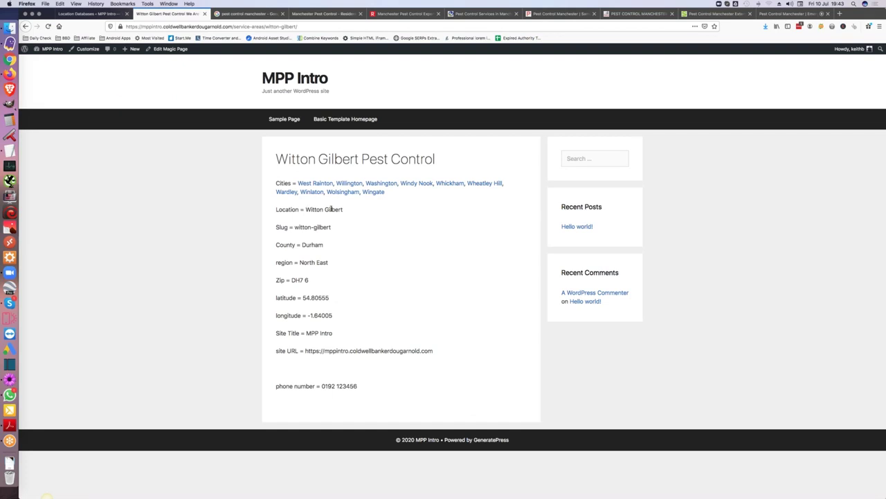
{"action": "left_click_drag", "start_coordinate": [305, 209], "coordinate": [343, 209]}
{"action": "left_click_drag", "start_coordinate": [295, 227], "coordinate": [352, 229]}
{"action": "left_click", "coordinate": [384, 244]}
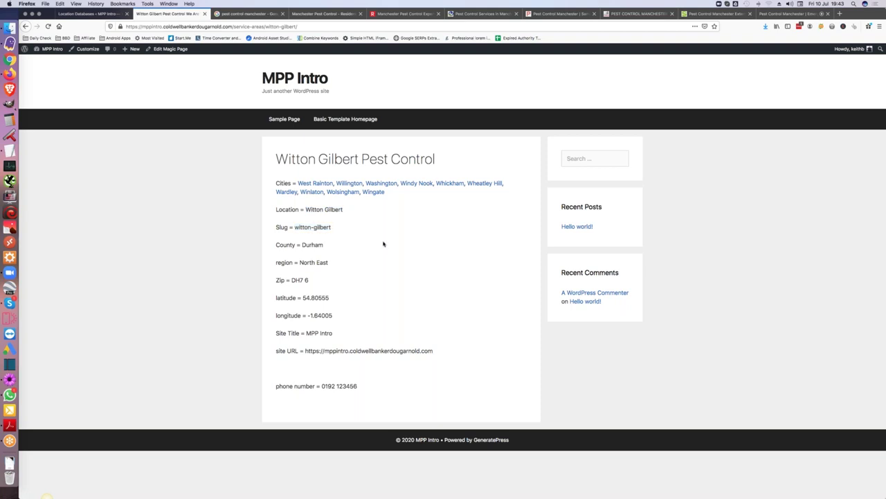